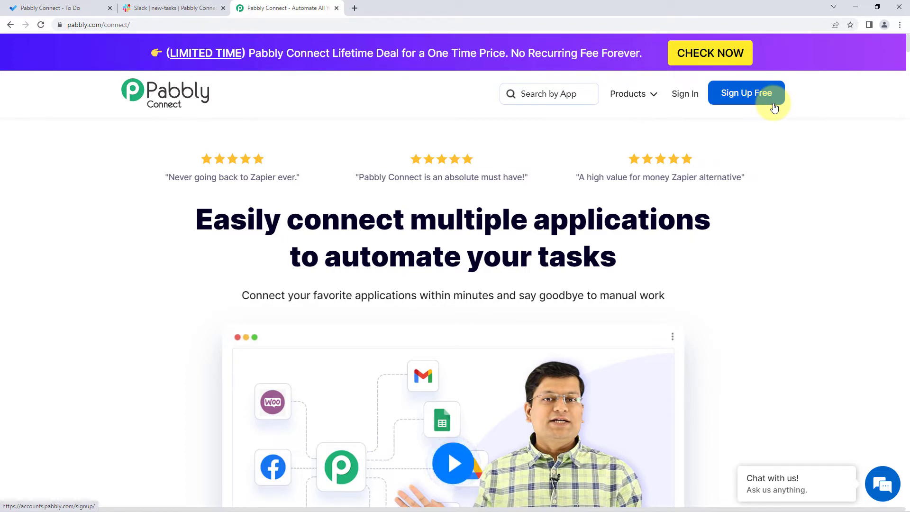
Step: Sign in to the Pabbly account and access Pabbly Connect
{"action": "left_click", "coordinate": [690, 95]}
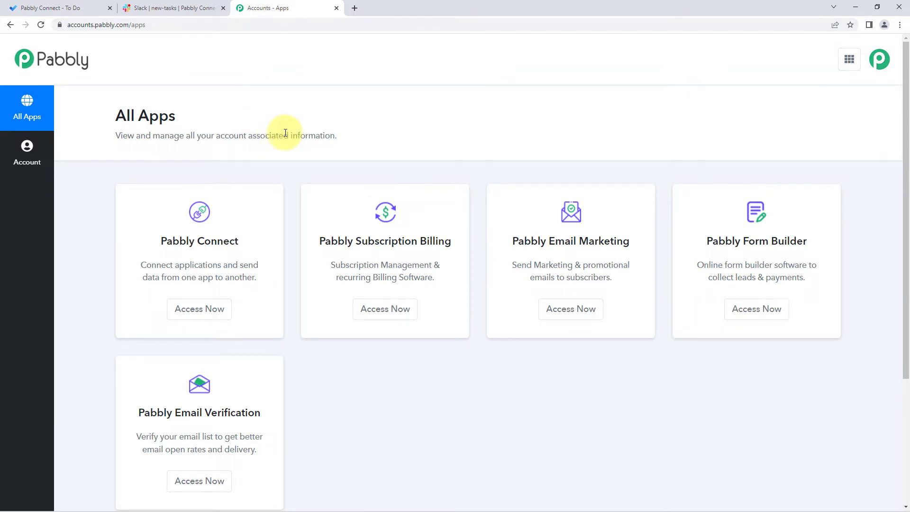
{"action": "scroll", "coordinate": [285, 133], "scroll_direction": "down", "scroll_amount": 2}
{"action": "left_click", "coordinate": [204, 212]}
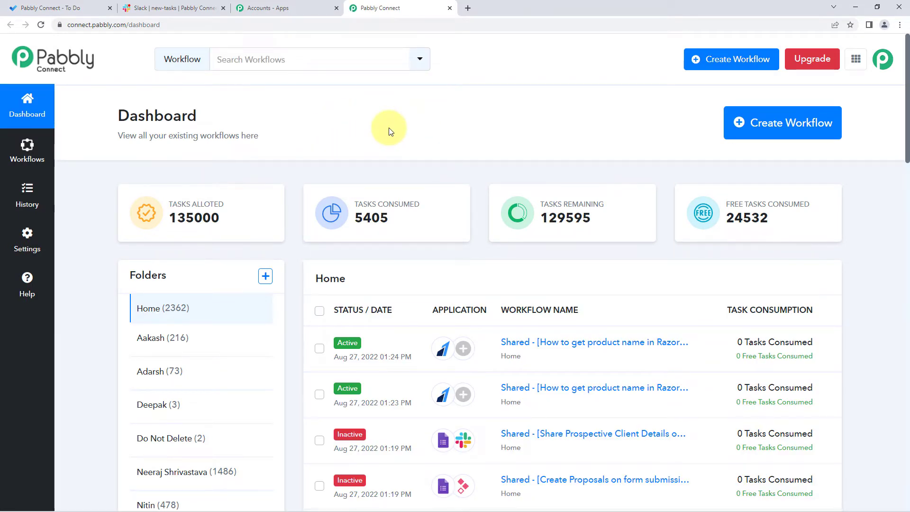
Step: Create a new workflow named "Microsoft To-Do to Slack"
{"action": "left_click", "coordinate": [770, 126]}
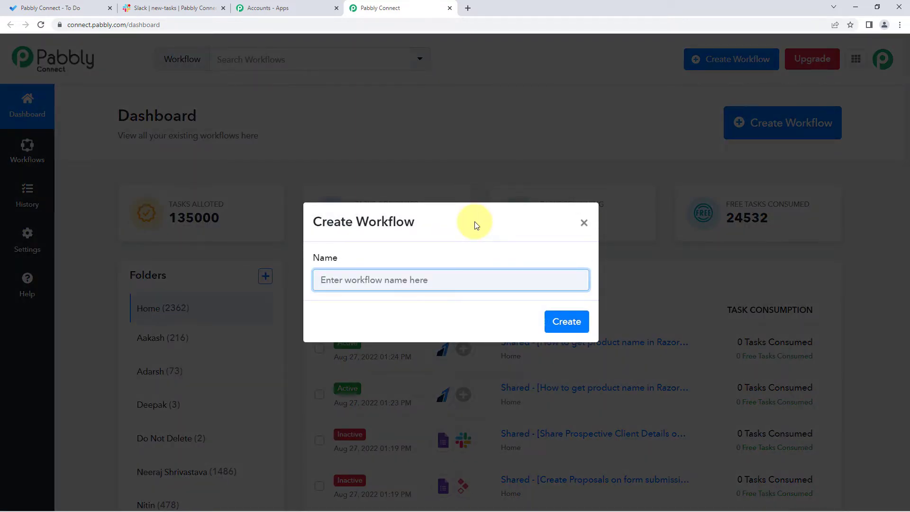
{"action": "type", "text": "Micro"}
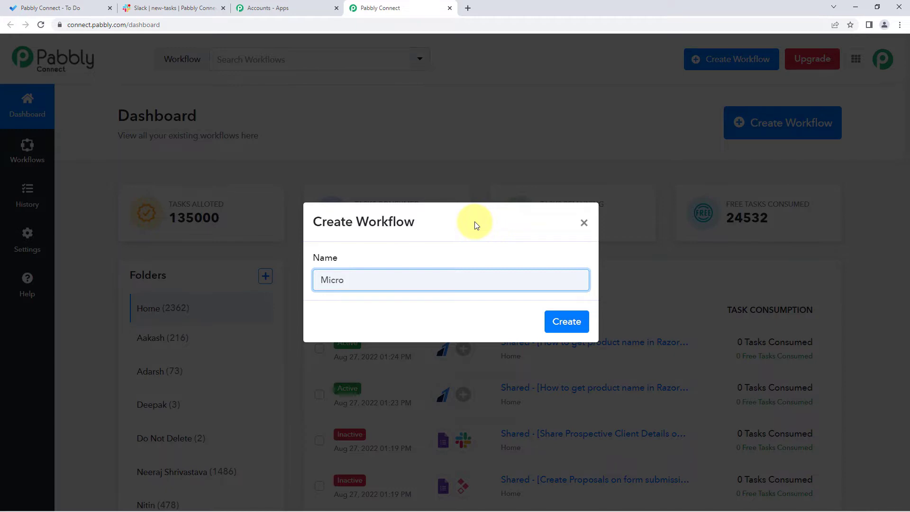
{"action": "type", "text": "soft To-Do to Slack"}
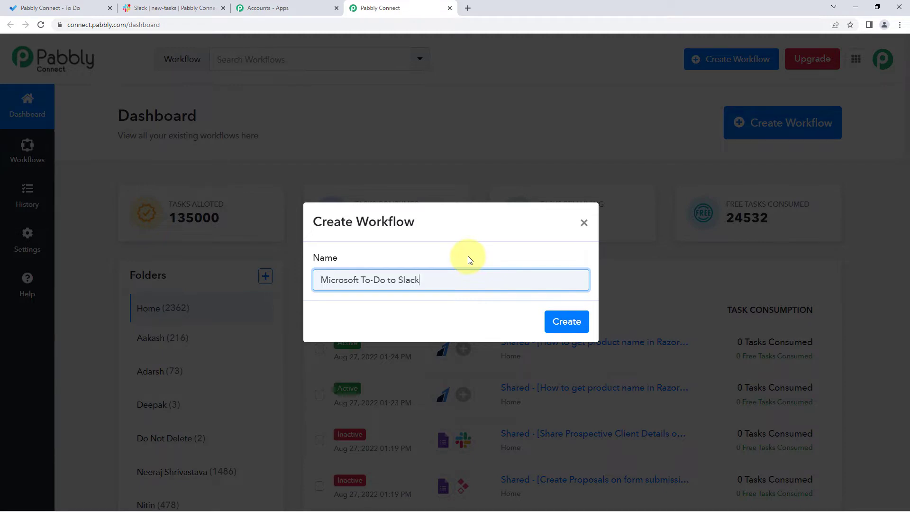
{"action": "left_click", "coordinate": [554, 321]}
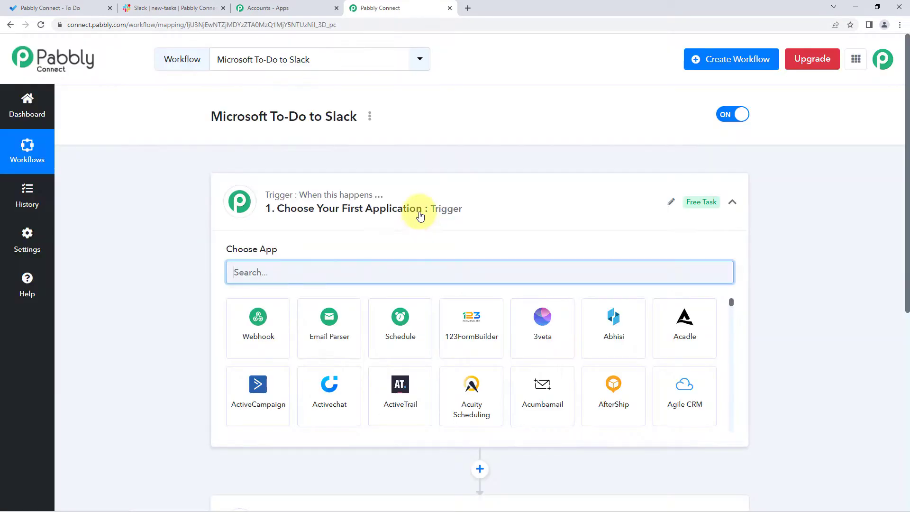
{"action": "left_click", "coordinate": [454, 205]}
{"action": "scroll", "coordinate": [218, 214], "scroll_direction": "down", "scroll_amount": 1}
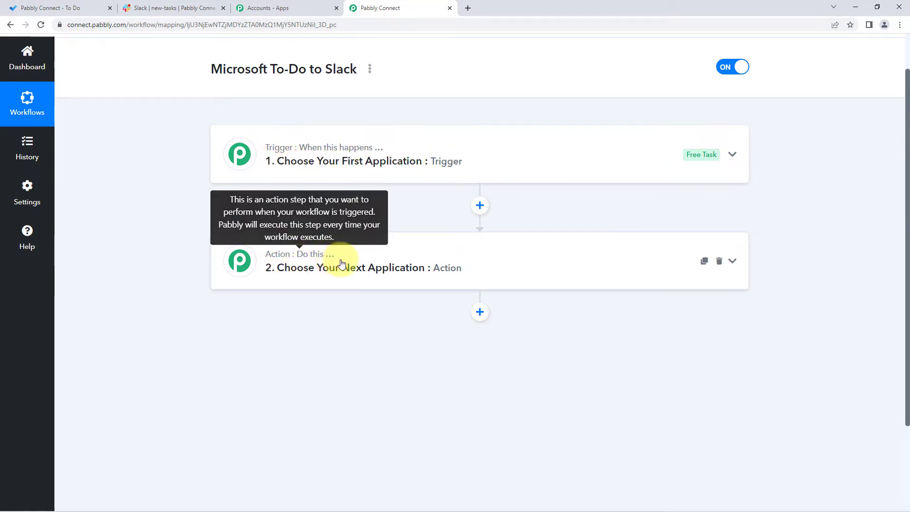
{"action": "left_click", "coordinate": [284, 161]}
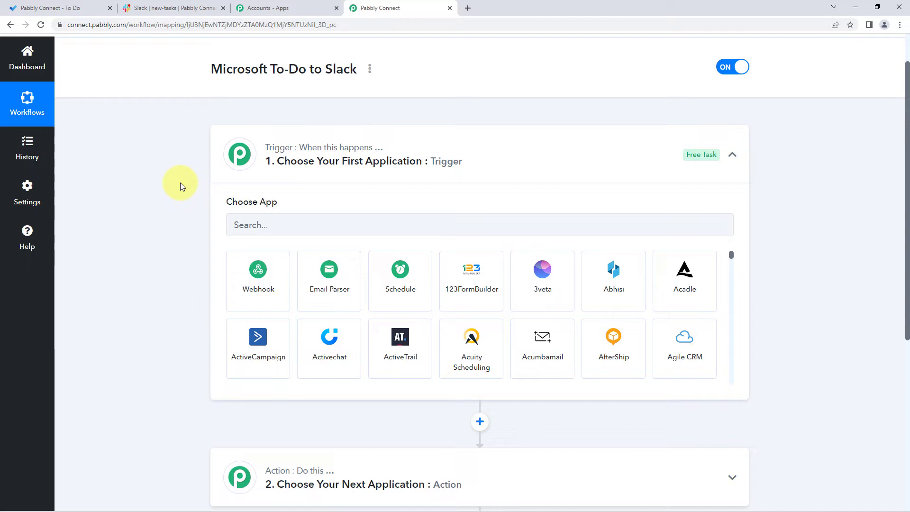
Step: Choose Microsoft To-Do as the workflow's trigger app with New Task as the trigger event
{"action": "scroll", "coordinate": [181, 184], "scroll_direction": "down", "scroll_amount": 1}
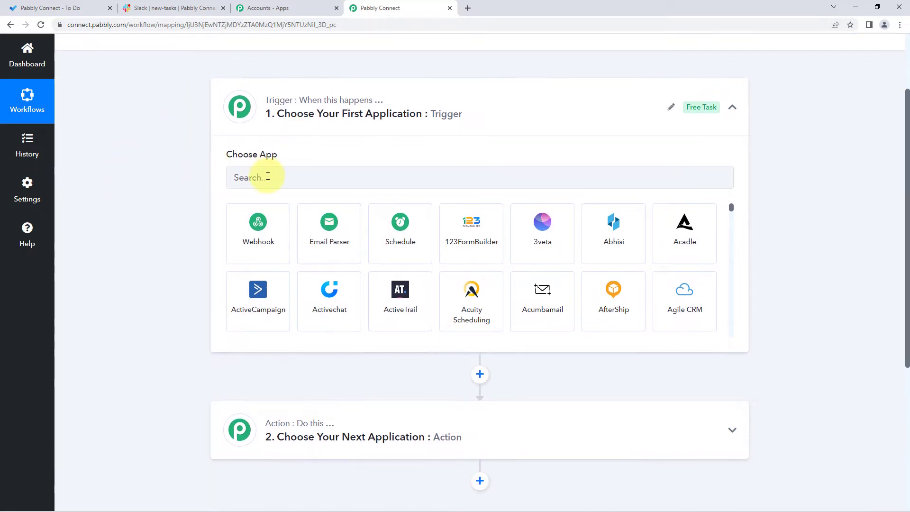
{"action": "left_click", "coordinate": [268, 177]}
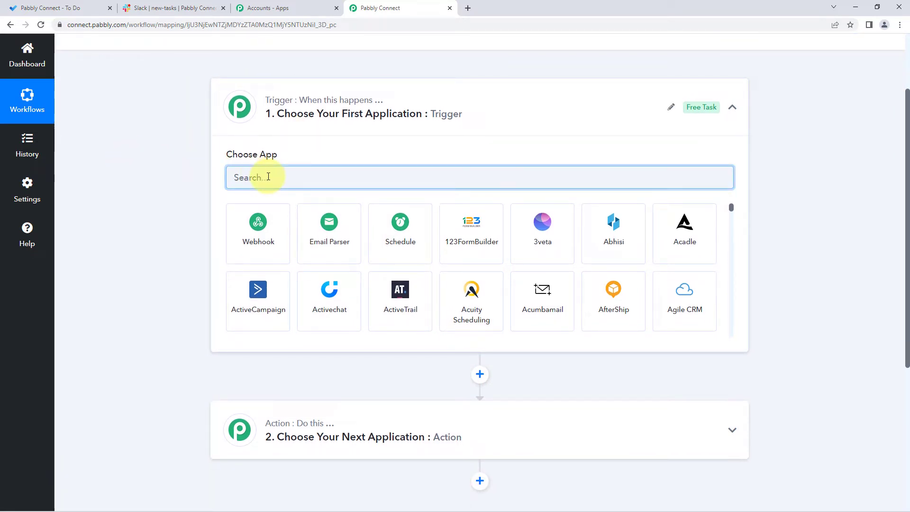
{"action": "type", "text": "Microso"}
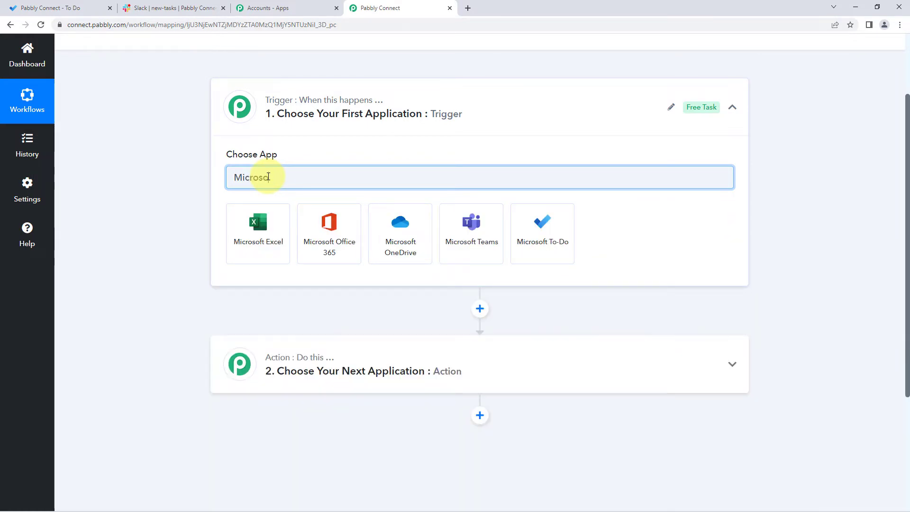
{"action": "left_click", "coordinate": [568, 235]}
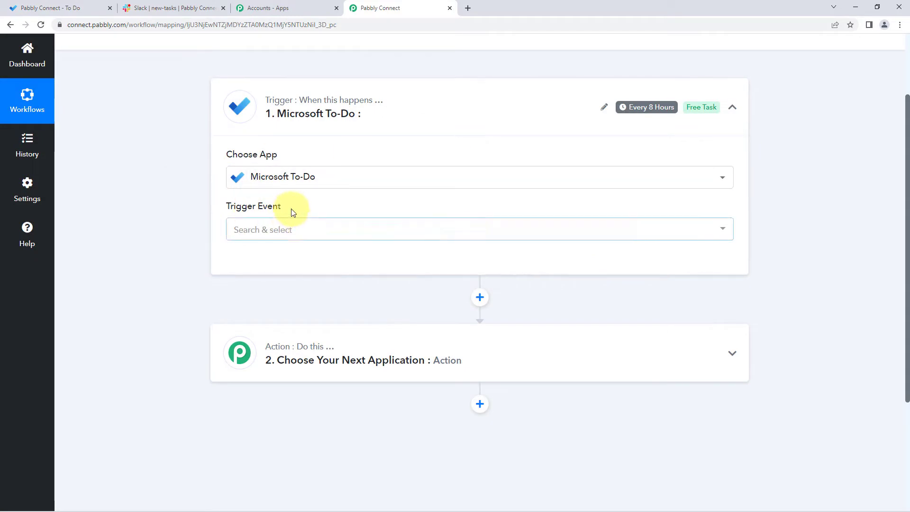
{"action": "left_click", "coordinate": [266, 234]}
{"action": "scroll", "coordinate": [198, 240], "scroll_direction": "down", "scroll_amount": 2}
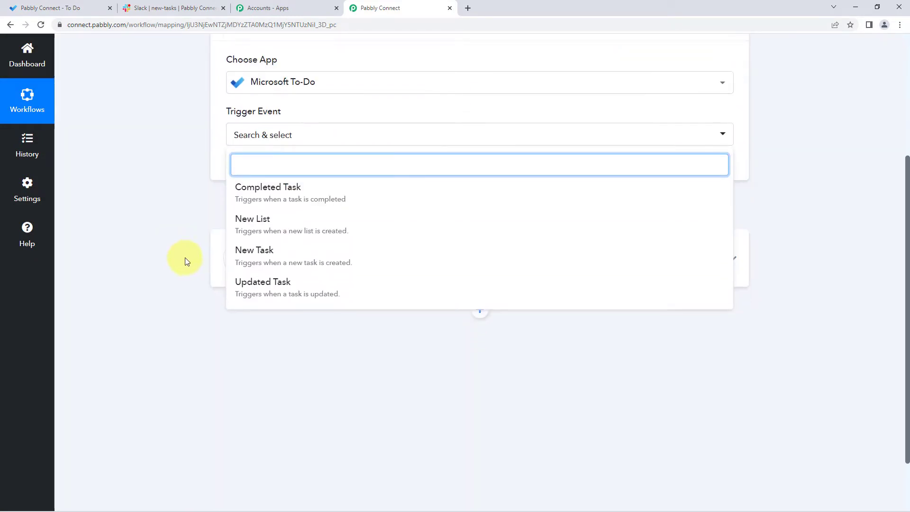
{"action": "left_click", "coordinate": [296, 255]}
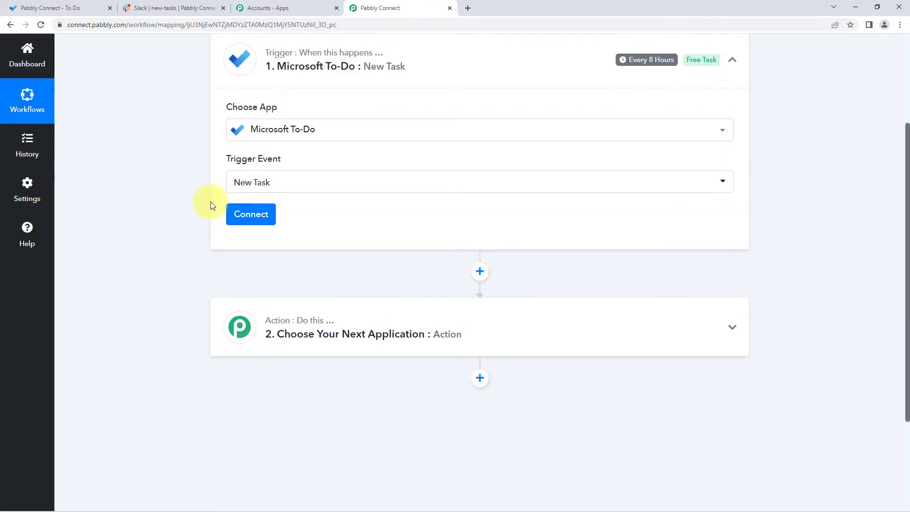
Step: Connect the trigger through a new Microsoft To-Do connection, granting Pabbly Connect the requested Microsoft account permissions
{"action": "left_click", "coordinate": [243, 221]}
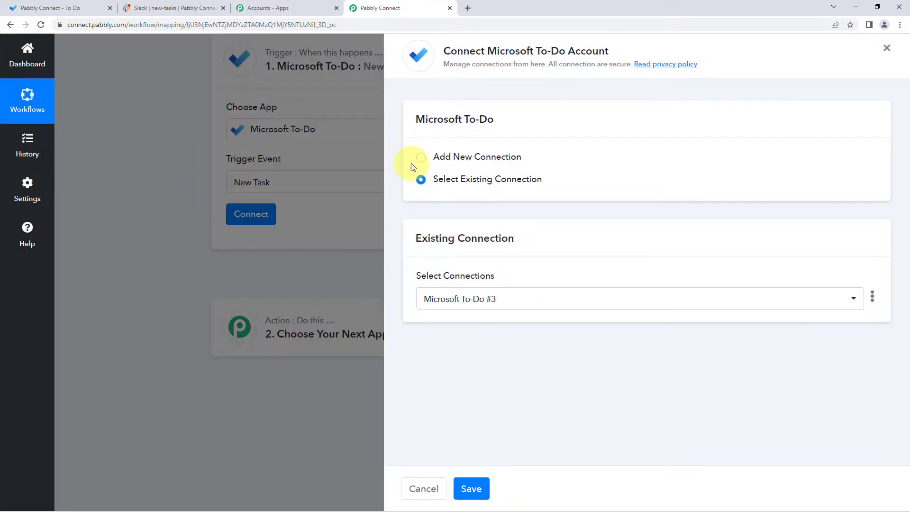
{"action": "left_click", "coordinate": [419, 159]}
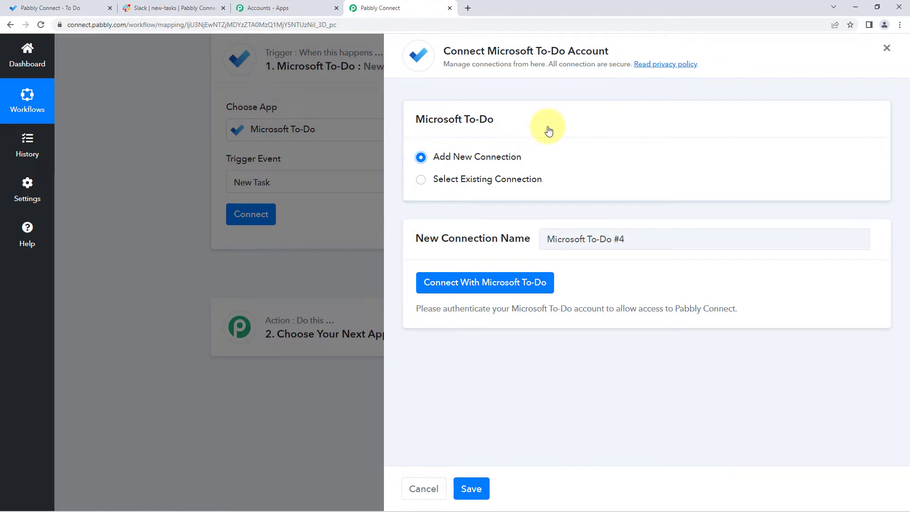
{"action": "left_click", "coordinate": [464, 283]}
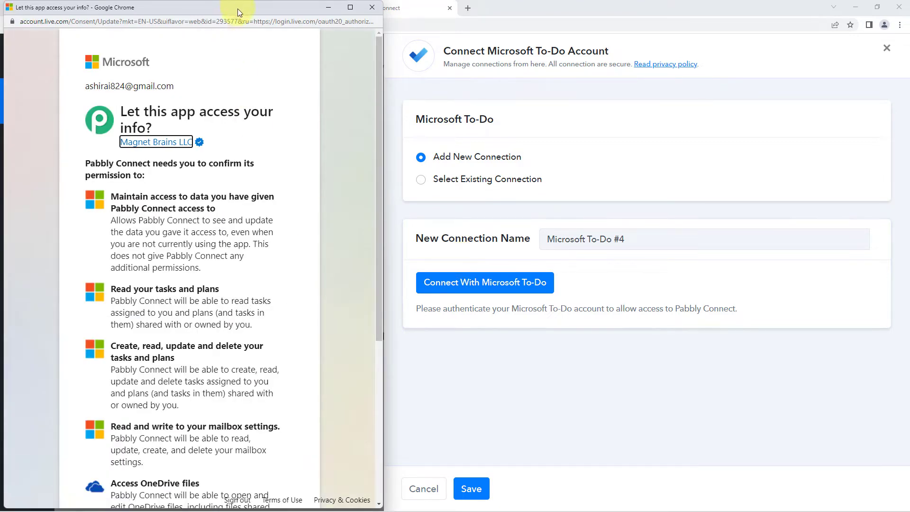
{"action": "left_click_drag", "start_coordinate": [237, 7], "coordinate": [239, 21]}
{"action": "left_click", "coordinate": [78, 7]}
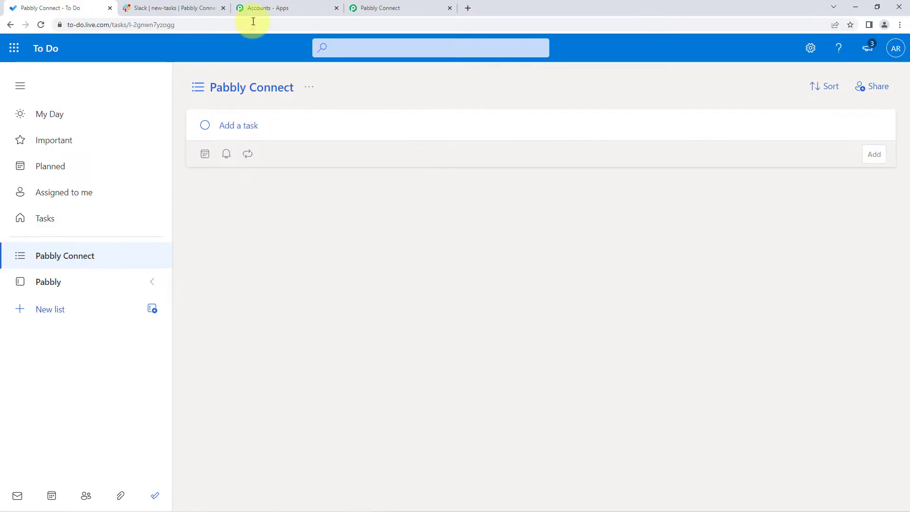
{"action": "left_click", "coordinate": [367, 8]}
{"action": "key", "text": "alt+Tab"}
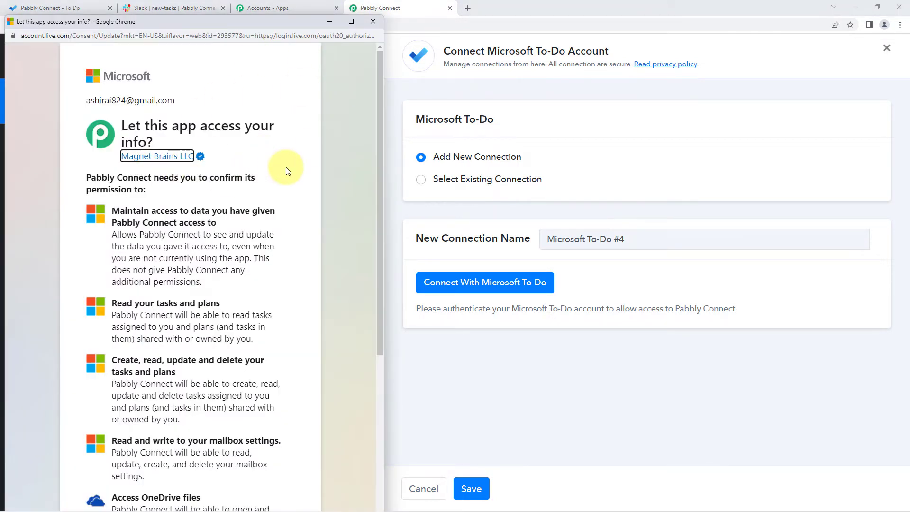
{"action": "scroll", "coordinate": [285, 170], "scroll_direction": "down", "scroll_amount": 5}
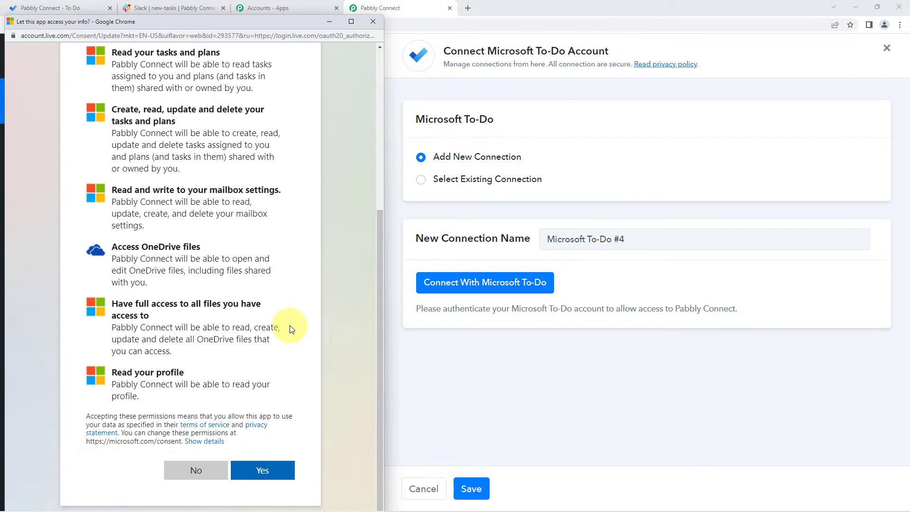
{"action": "left_click", "coordinate": [277, 469]}
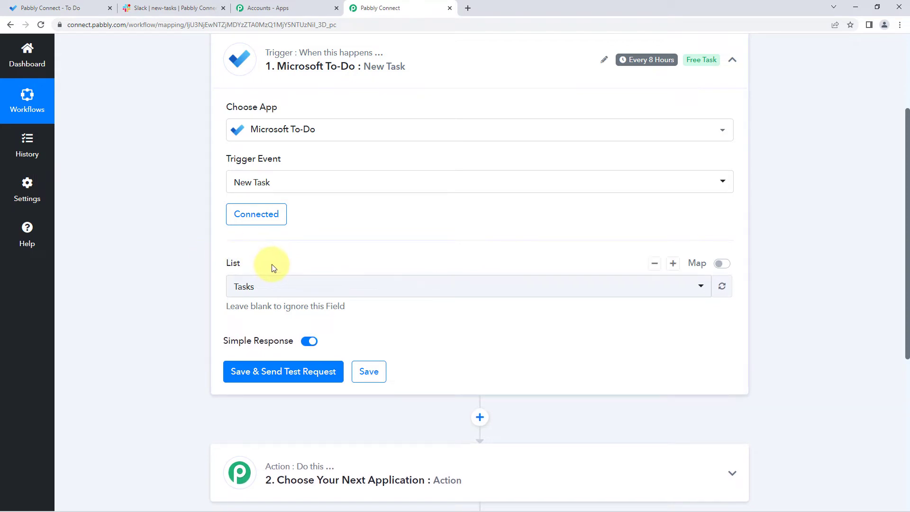
Step: Set the trigger's task list to Pabbly Connect, checking the available lists in Microsoft To Do
{"action": "left_click", "coordinate": [305, 283]}
{"action": "scroll", "coordinate": [178, 281], "scroll_direction": "down", "scroll_amount": 1}
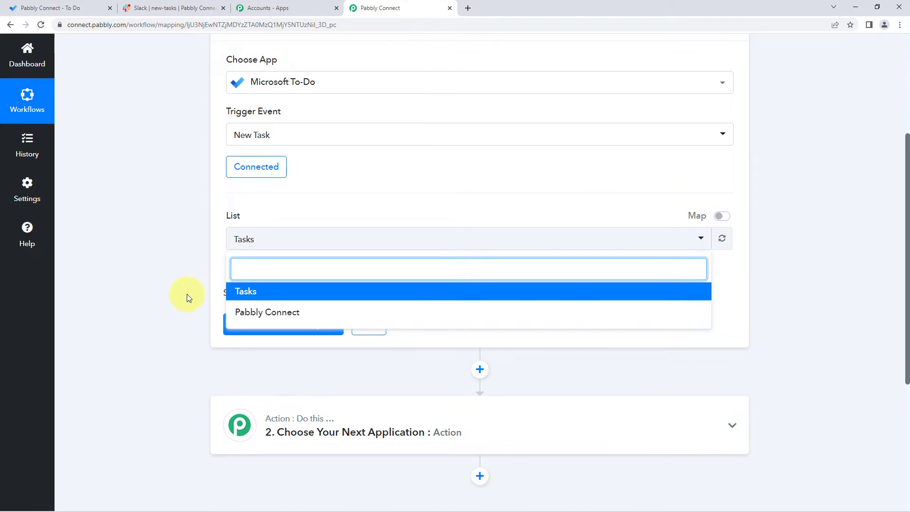
{"action": "left_click", "coordinate": [89, 10]}
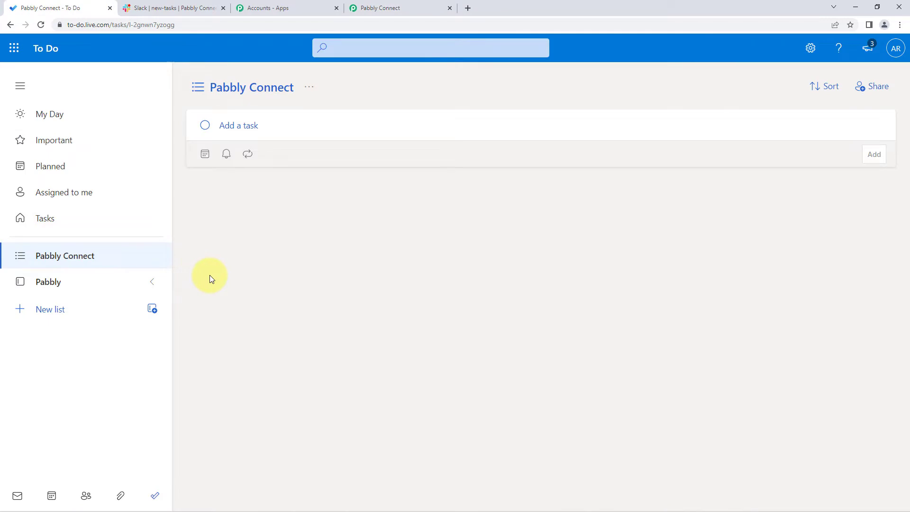
{"action": "left_click", "coordinate": [43, 219]}
{"action": "left_click", "coordinate": [71, 259]}
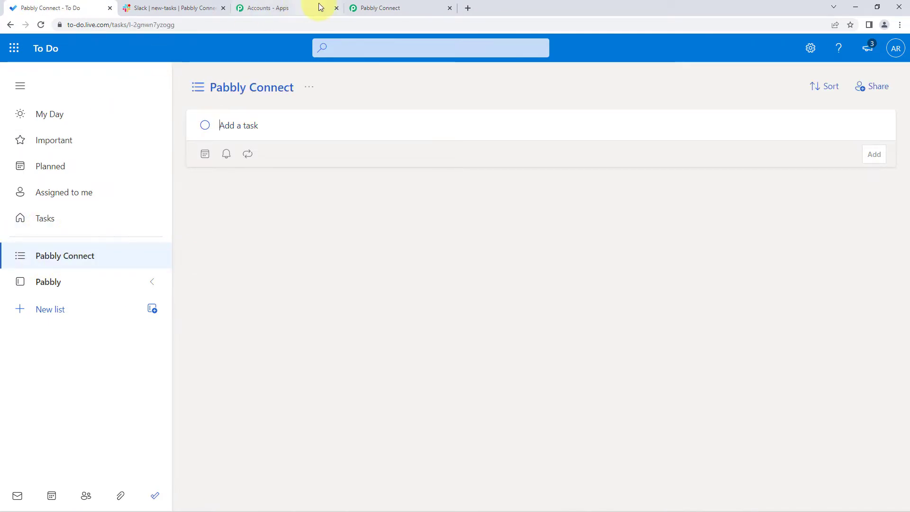
{"action": "left_click", "coordinate": [360, 7]}
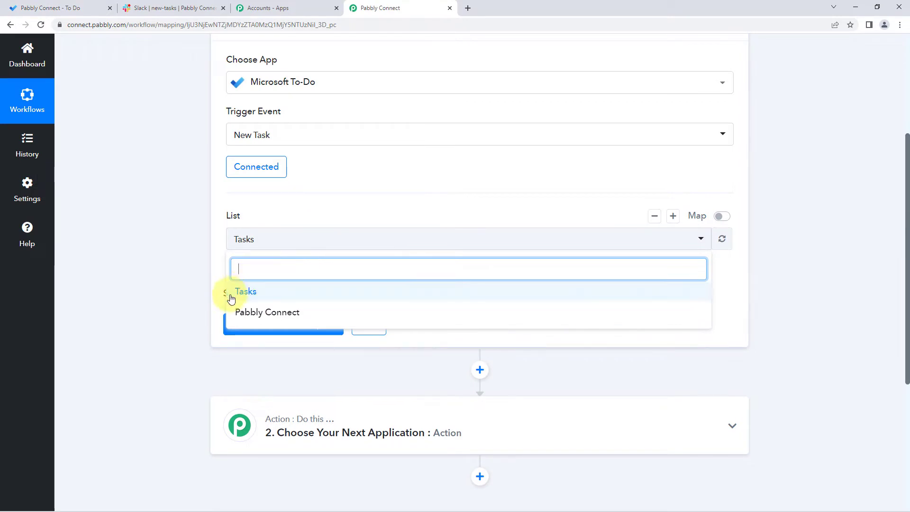
{"action": "left_click", "coordinate": [259, 316]}
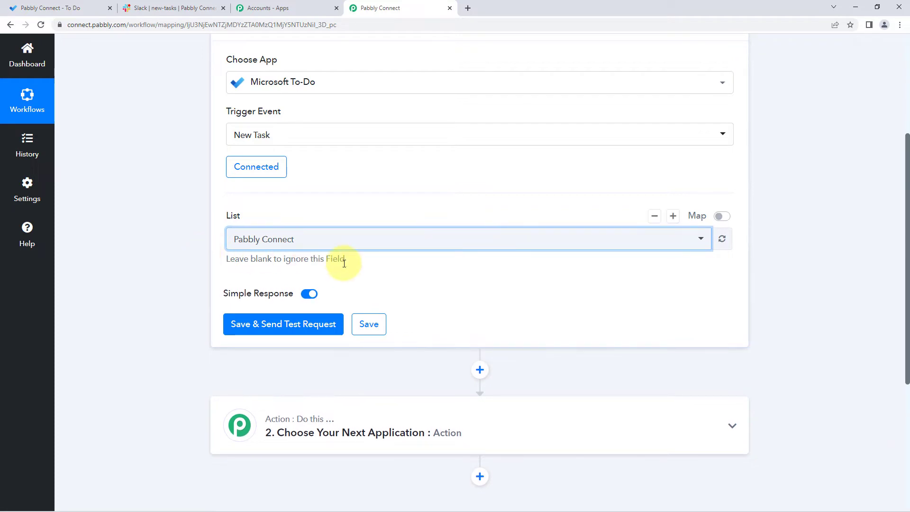
{"action": "scroll", "coordinate": [346, 258], "scroll_direction": "down", "scroll_amount": 1}
{"action": "left_click", "coordinate": [342, 239]}
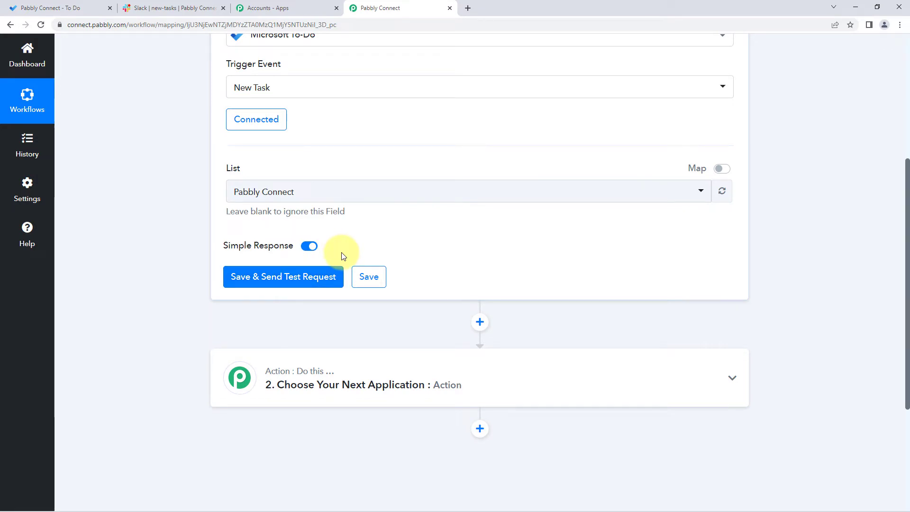
Step: In Microsoft To Do, add the task "Test Integration" to the Pabbly Connect list, due tomorrow with a reminder at 9:00 AM tomorrow
{"action": "left_click", "coordinate": [53, 8]}
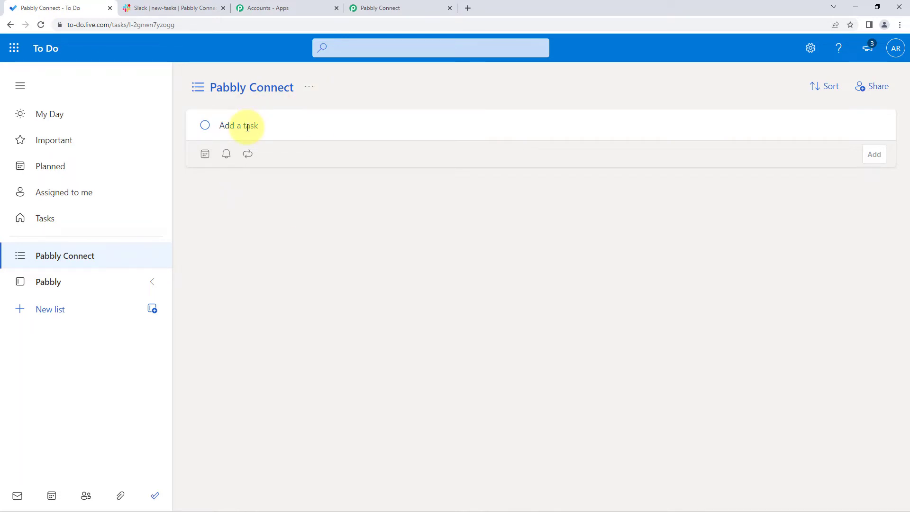
{"action": "type", "text": "Test Intr"}
{"action": "type", "text": "grati"}
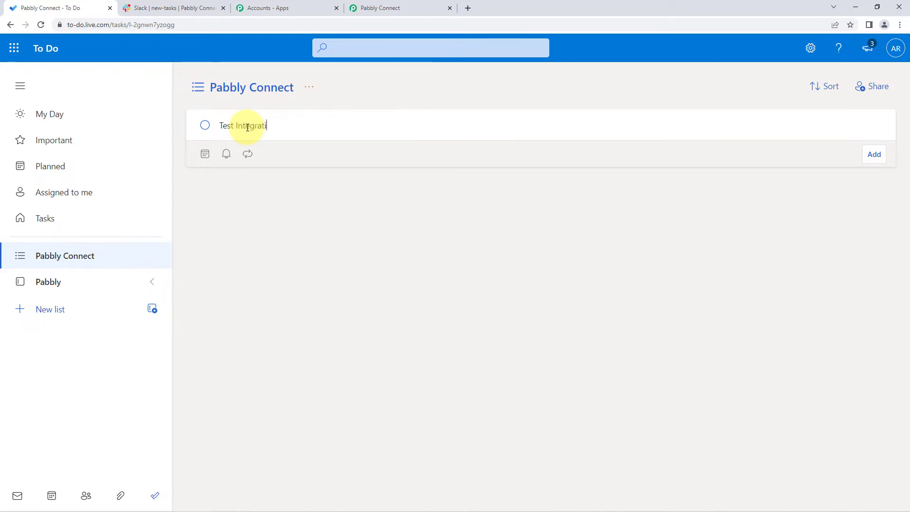
{"action": "type", "text": "on"}
{"action": "left_click", "coordinate": [205, 154]}
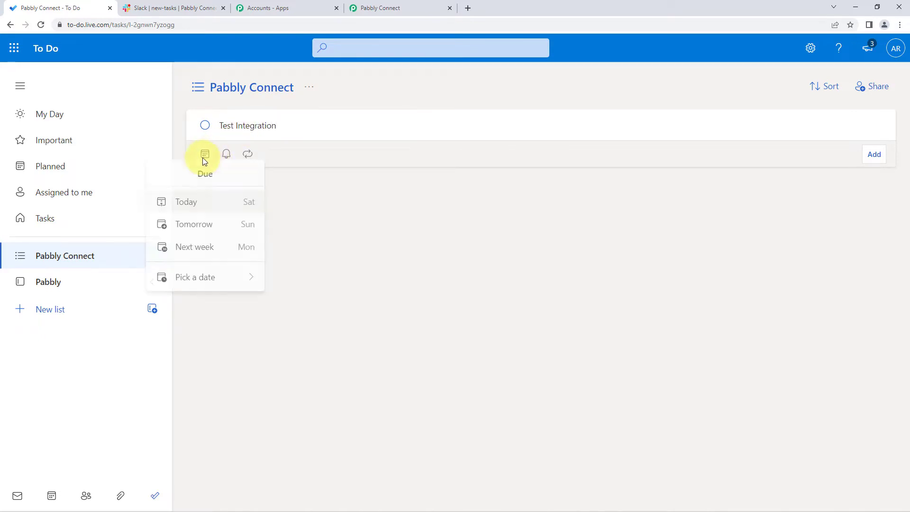
{"action": "left_click", "coordinate": [201, 234]}
{"action": "left_click", "coordinate": [269, 154]}
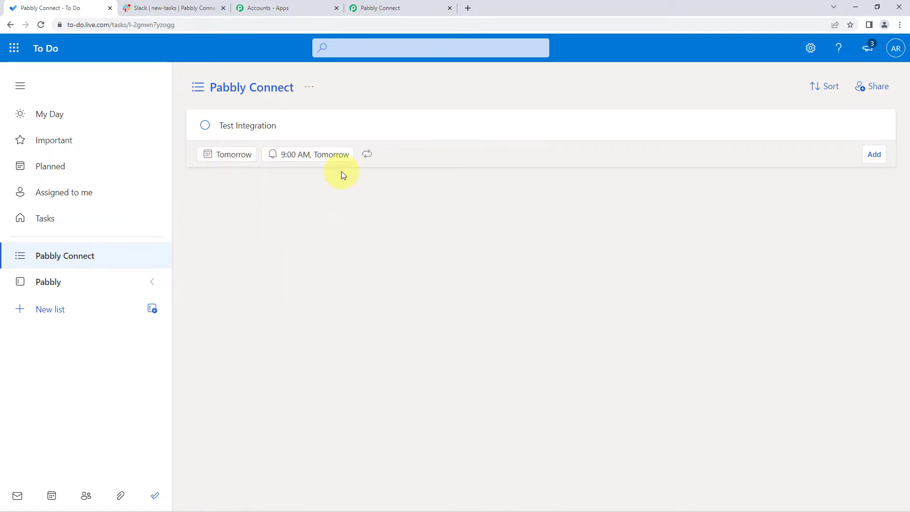
{"action": "left_click", "coordinate": [873, 155]}
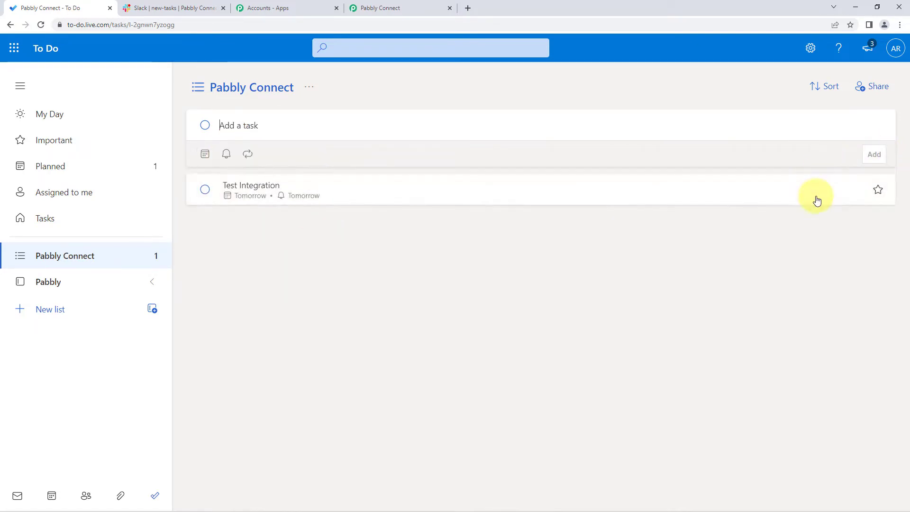
Step: Assign the Blue category to the Test Integration task
{"action": "left_click", "coordinate": [399, 184]}
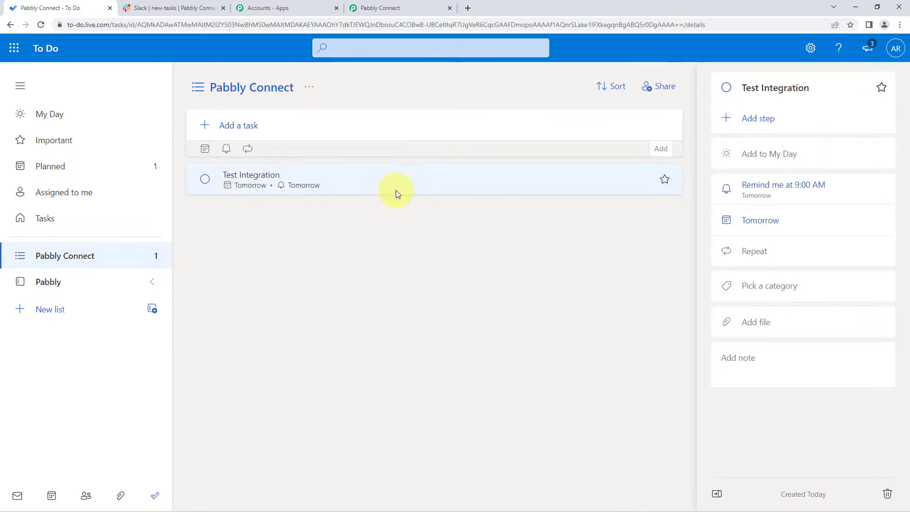
{"action": "left_click", "coordinate": [747, 287]}
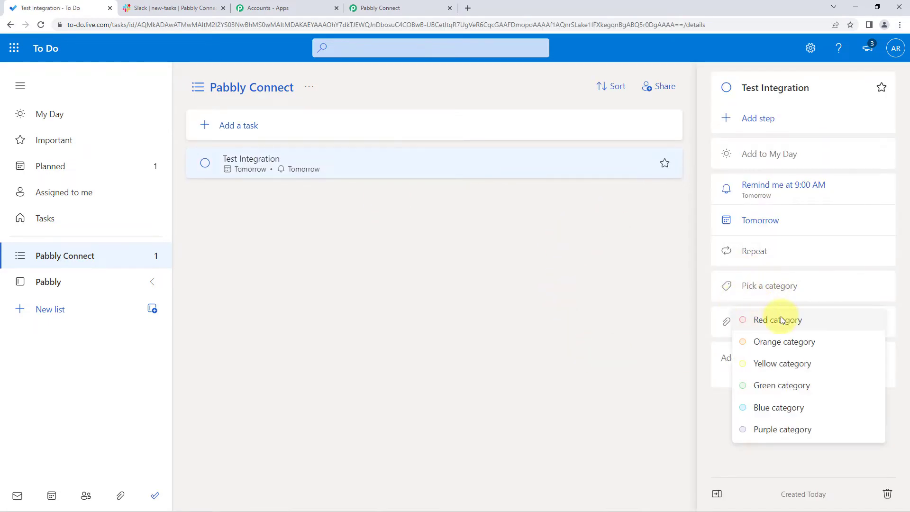
{"action": "left_click", "coordinate": [763, 407]}
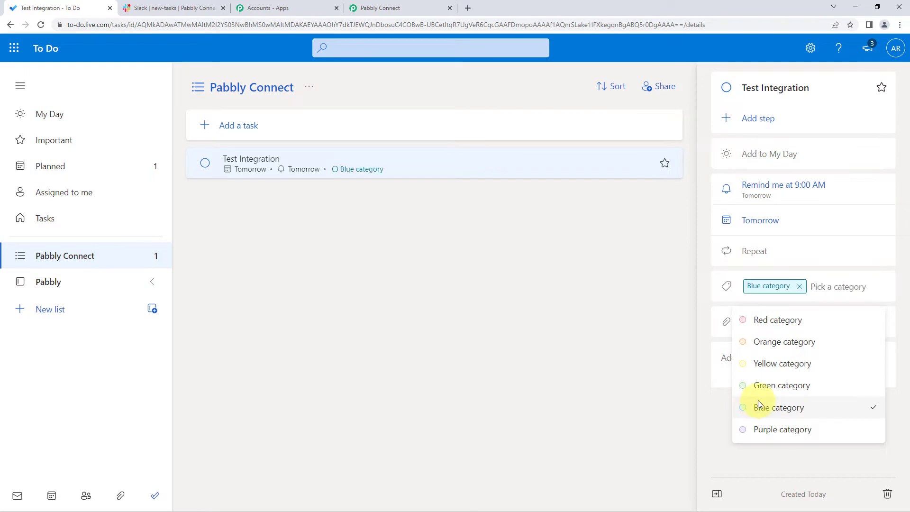
Step: Add the note "We have to test the MS Excel integration with Pabbly Connect." to the Test Integration task
{"action": "left_click", "coordinate": [678, 325]}
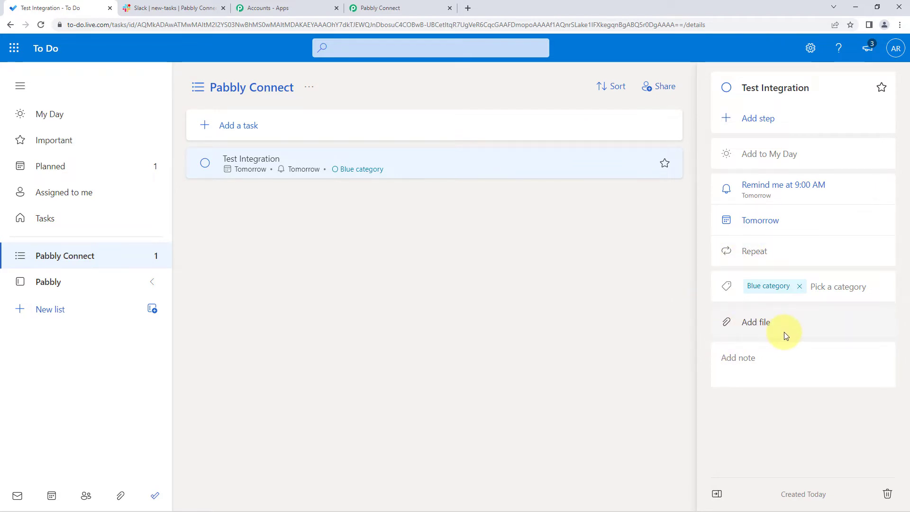
{"action": "left_click", "coordinate": [766, 357]}
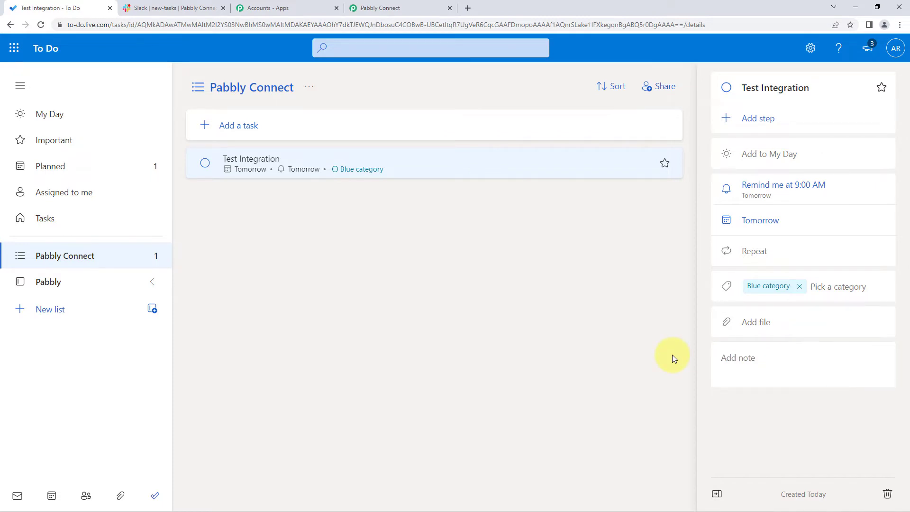
{"action": "type", "text": "We have to "}
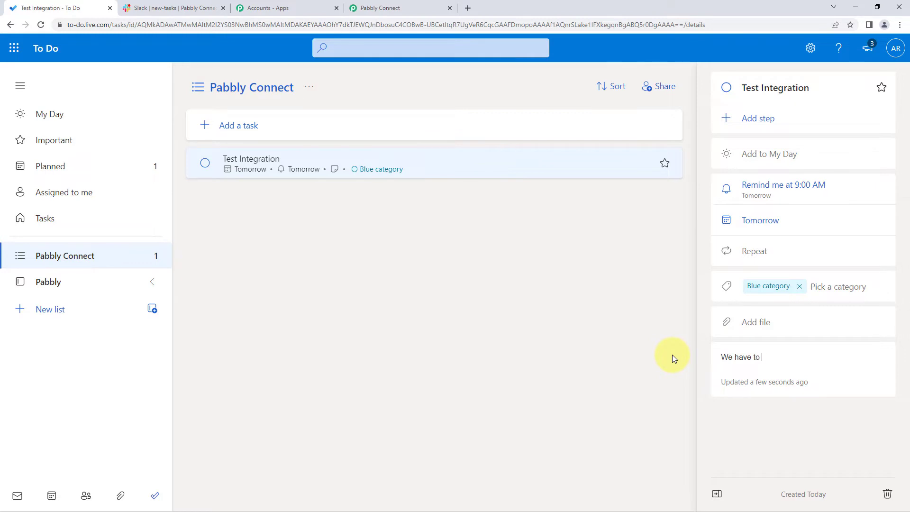
{"action": "type", "text": "test the MD"}
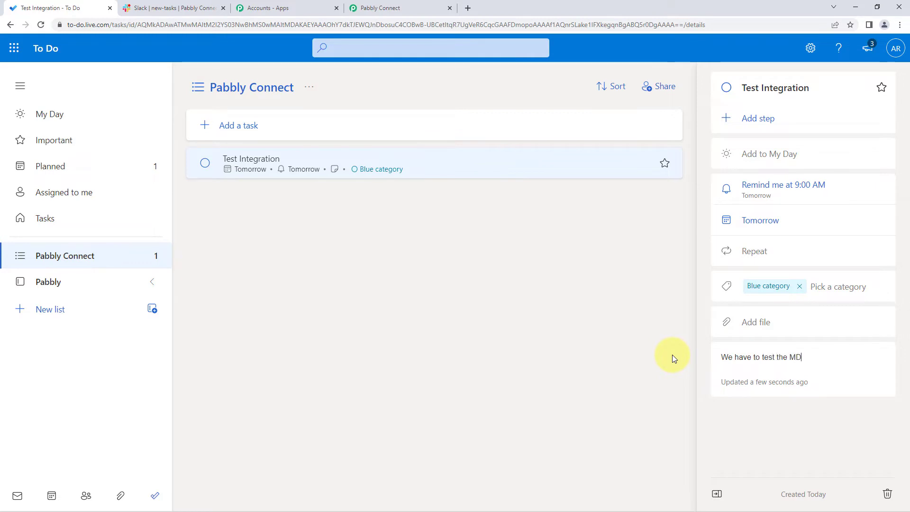
{"action": "key", "text": "BackSpace"}
{"action": "type", "text": "S Excel integr"}
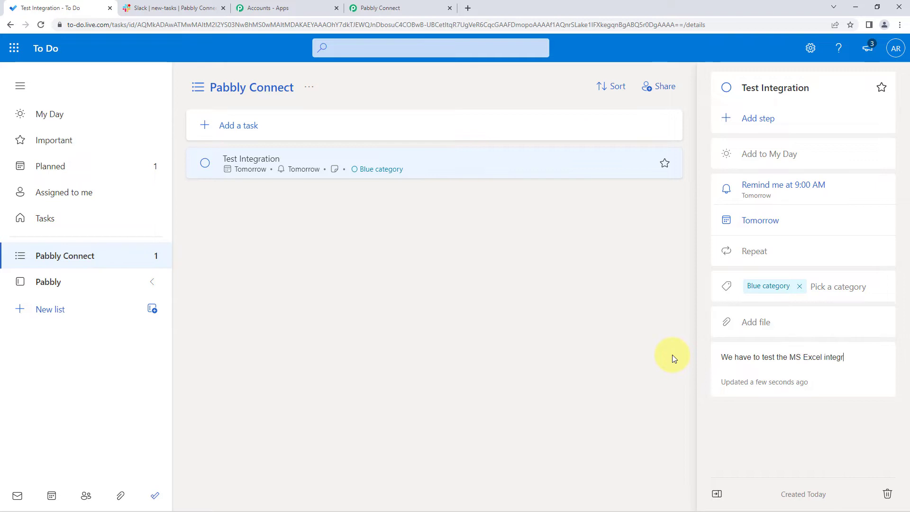
{"action": "type", "text": "ation with pa"}
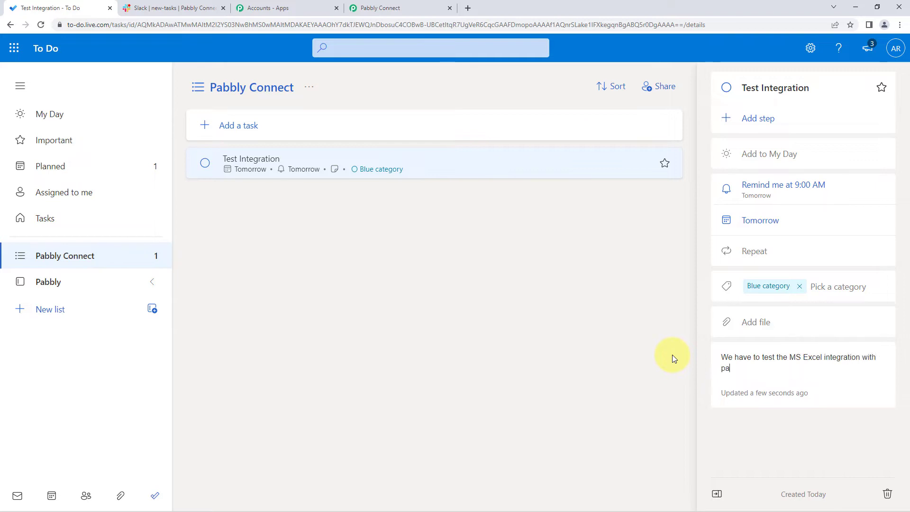
{"action": "type", "text": "bbly Connect."}
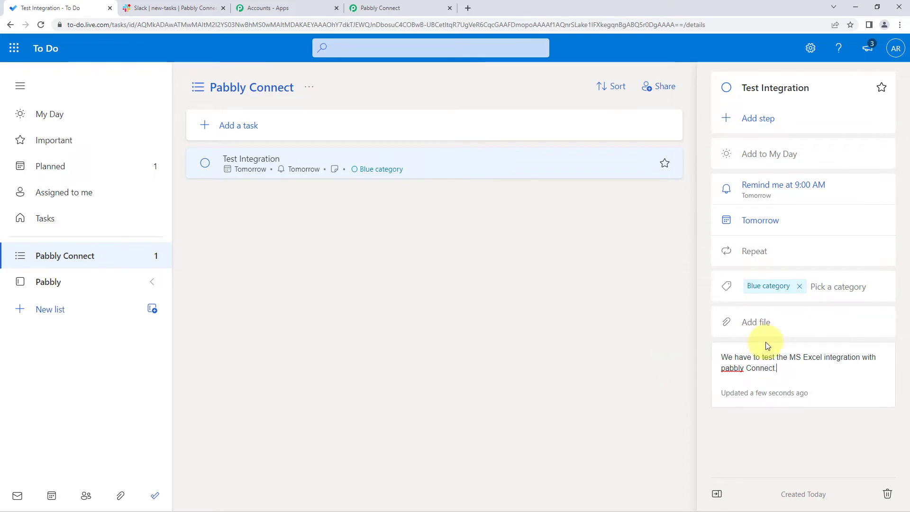
{"action": "key", "text": "ctrl+Left"}
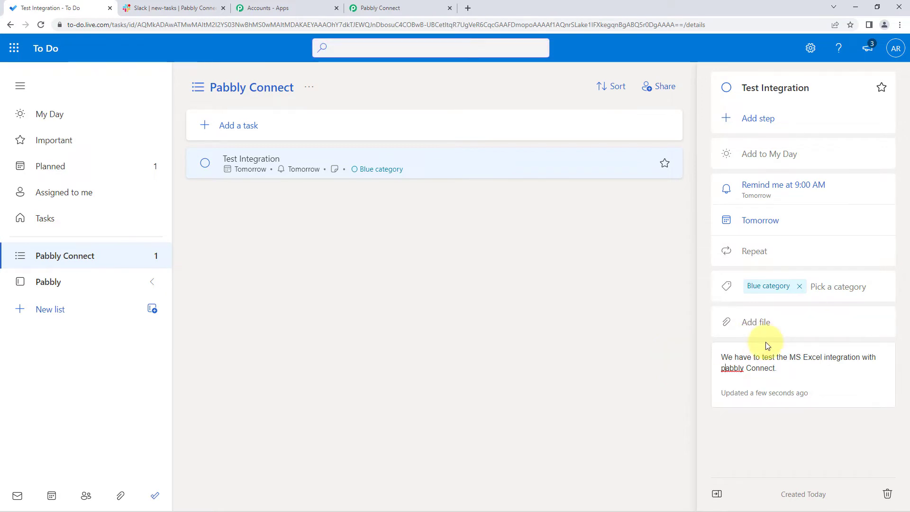
{"action": "key", "text": "Delete"}
{"action": "type", "text": "P"}
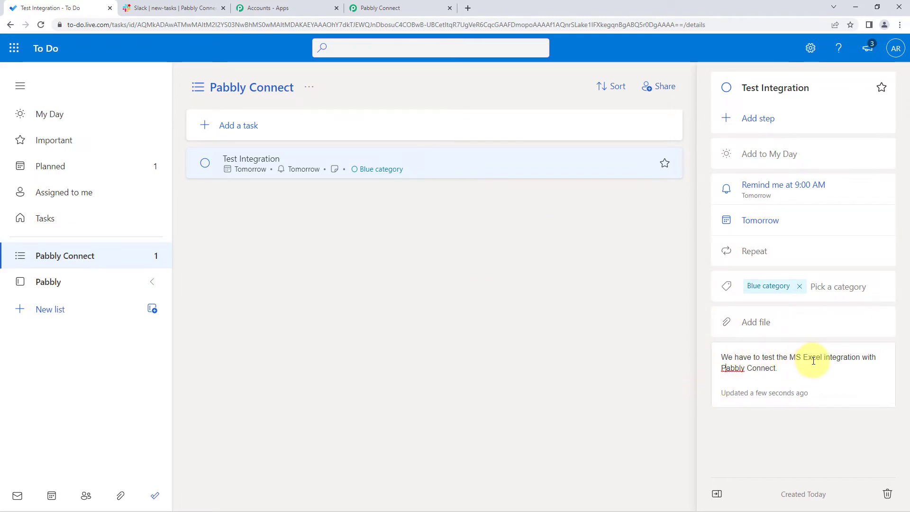
{"action": "left_click", "coordinate": [798, 373]}
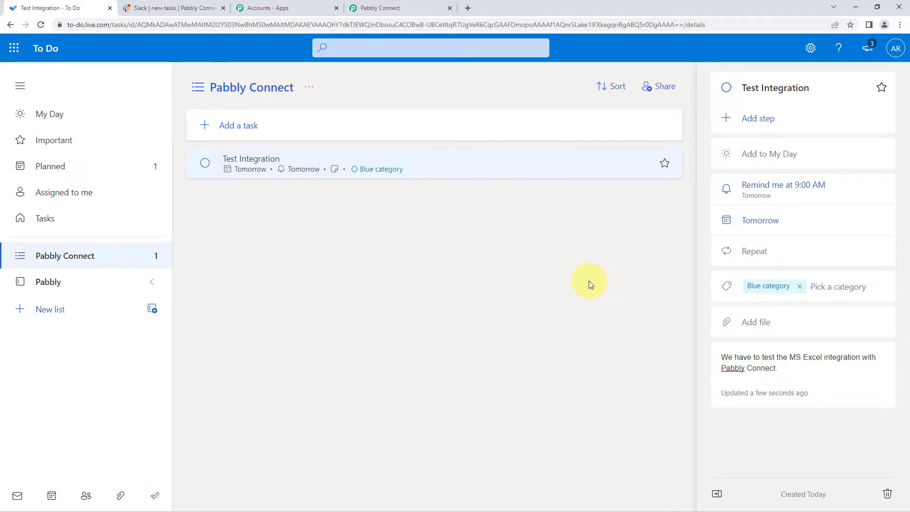
Step: Switch to Pabbly Connect, save the Microsoft To-Do trigger and send a test request
{"action": "left_click", "coordinate": [401, 7]}
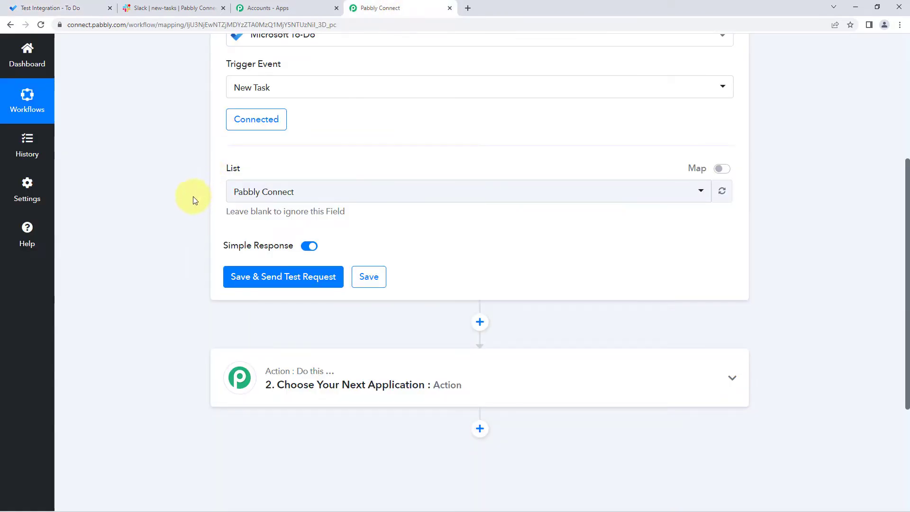
{"action": "left_click", "coordinate": [298, 274]}
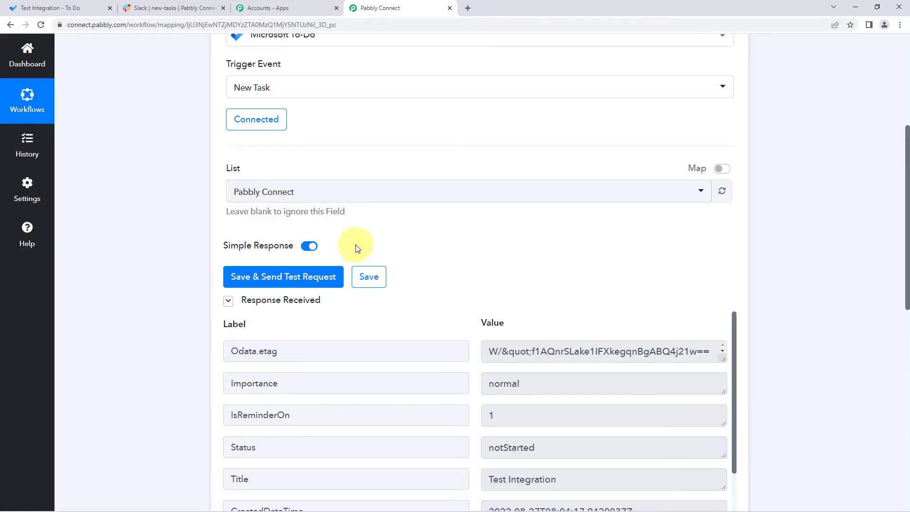
{"action": "scroll", "coordinate": [442, 243], "scroll_direction": "down", "scroll_amount": 2}
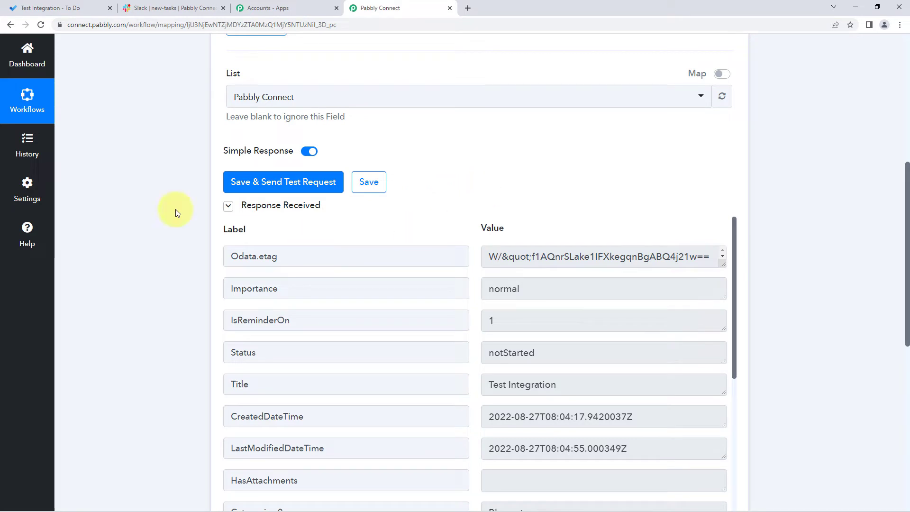
Step: Compare the Title in the received trigger response with the task in Microsoft To Do
{"action": "left_click", "coordinate": [43, 7]}
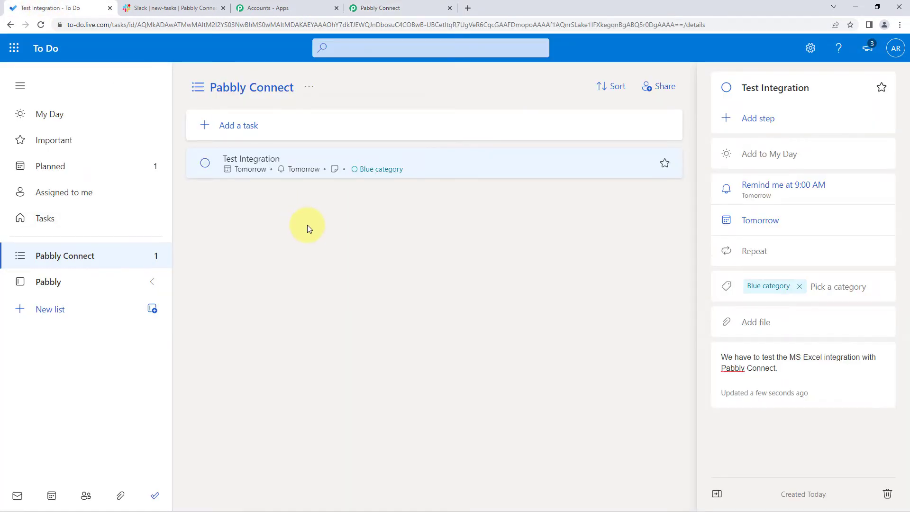
{"action": "left_click", "coordinate": [380, 8]}
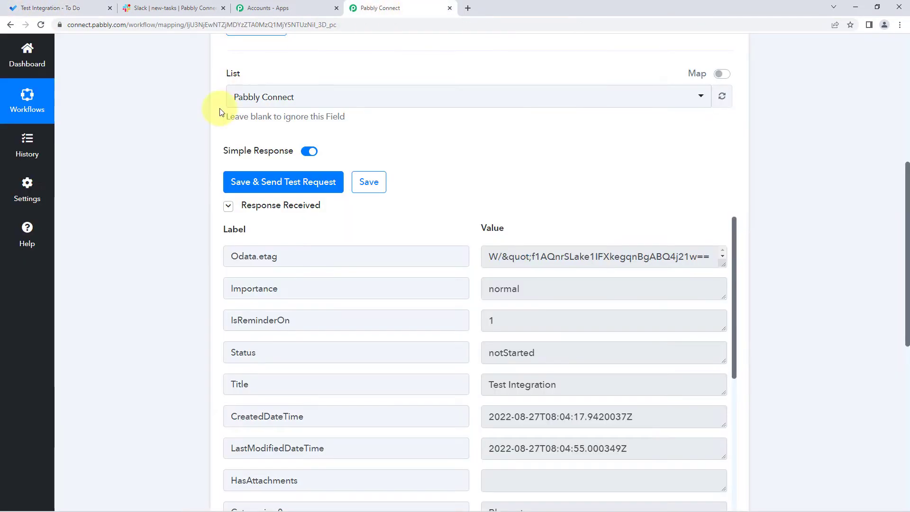
{"action": "scroll", "coordinate": [427, 193], "scroll_direction": "down", "scroll_amount": 2}
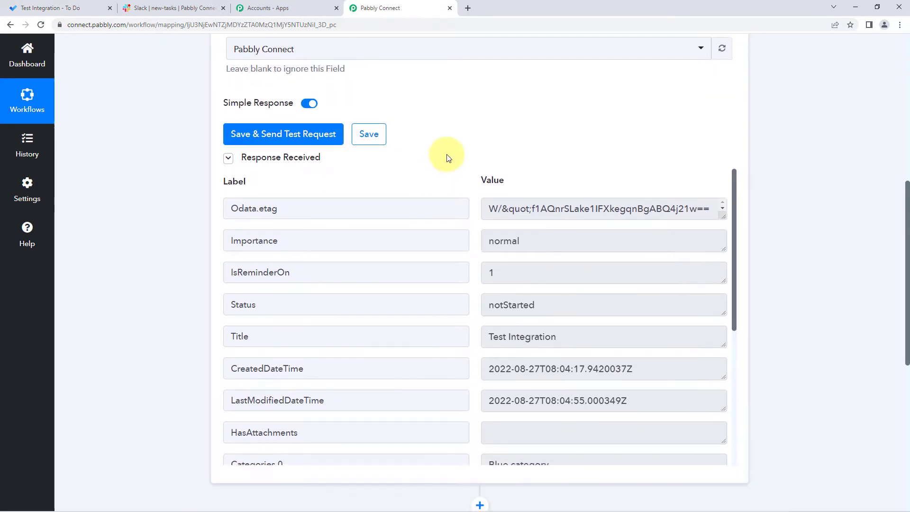
{"action": "scroll", "coordinate": [203, 171], "scroll_direction": "down", "scroll_amount": 1}
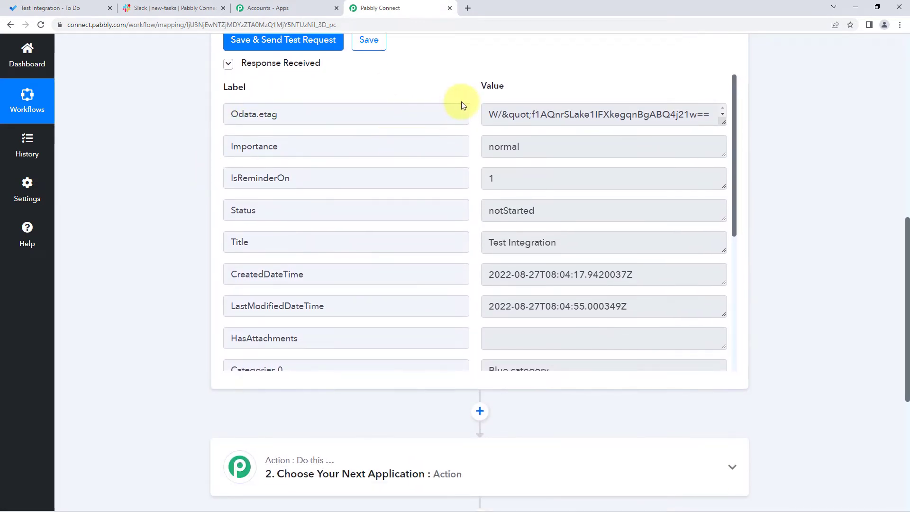
{"action": "scroll", "coordinate": [463, 137], "scroll_direction": "down", "scroll_amount": 2}
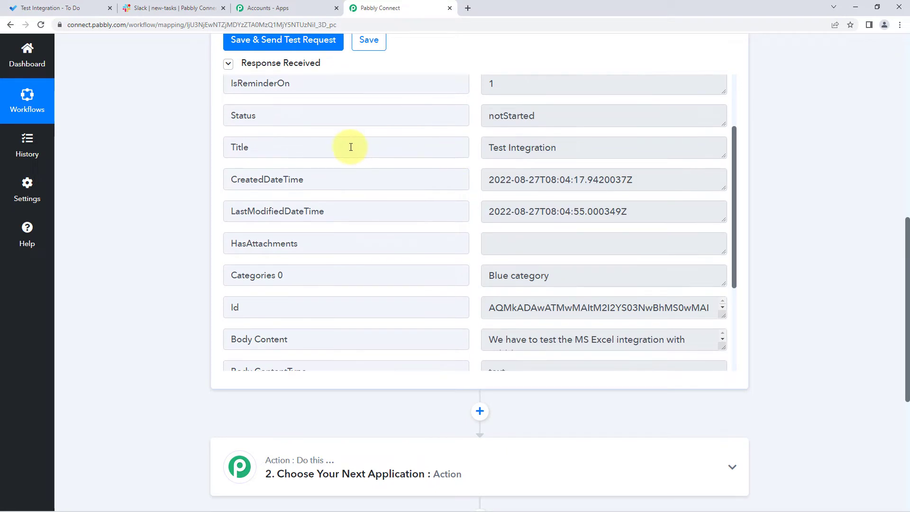
{"action": "left_click", "coordinate": [503, 147]}
{"action": "mouse_move", "coordinate": [493, 147]}
{"action": "left_mouse_down"}
{"action": "mouse_move", "coordinate": [585, 152]}
{"action": "mouse_move", "coordinate": [475, 149]}
{"action": "left_mouse_up"}
{"action": "left_click", "coordinate": [588, 153]}
{"action": "scroll", "coordinate": [476, 149], "scroll_direction": "down", "scroll_amount": 1}
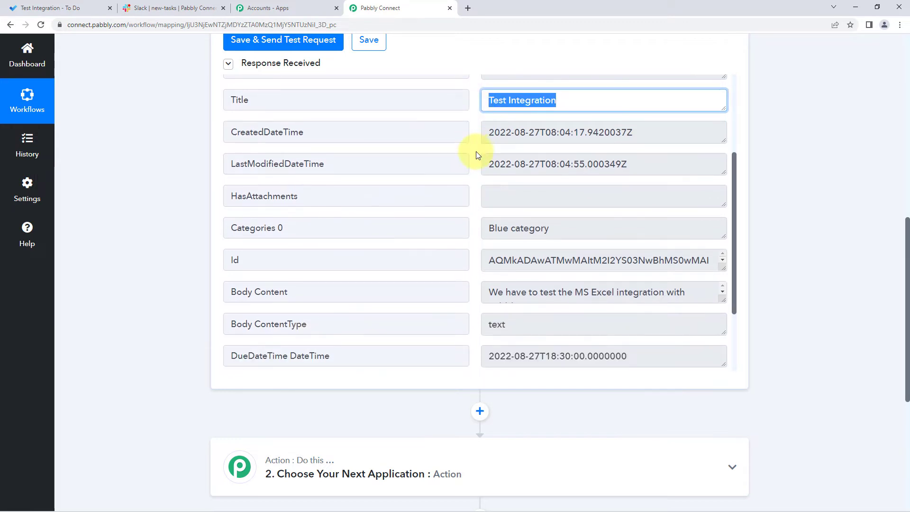
Step: Check the Categories 0 value in the response against the category assigned to the task in Microsoft To Do
{"action": "scroll", "coordinate": [476, 155], "scroll_direction": "down", "scroll_amount": 2}
{"action": "left_click", "coordinate": [516, 136]}
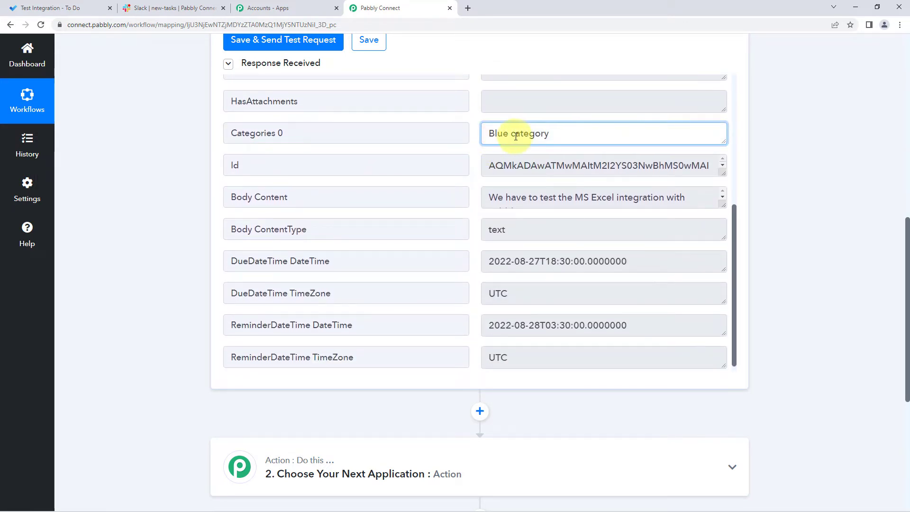
{"action": "triple_click", "coordinate": [516, 136]}
{"action": "left_click", "coordinate": [48, 8]}
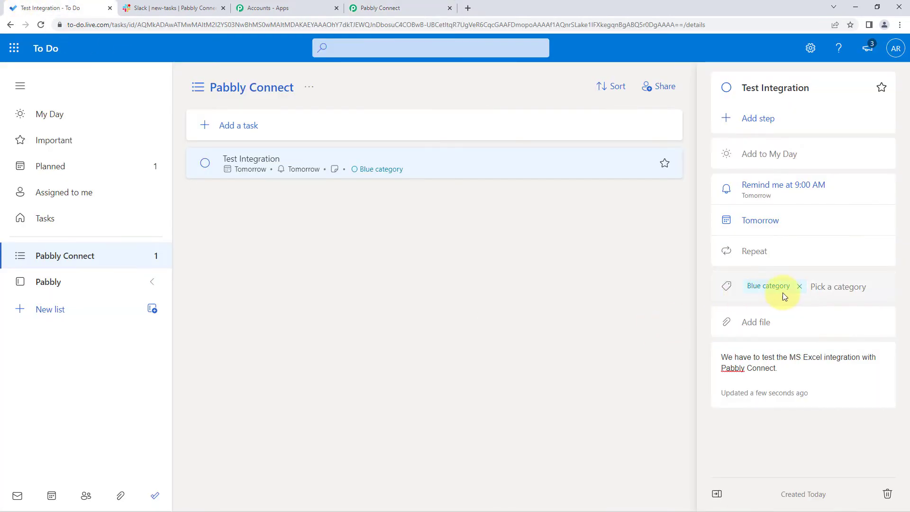
{"action": "left_click", "coordinate": [380, 12]}
{"action": "left_click", "coordinate": [85, 10]}
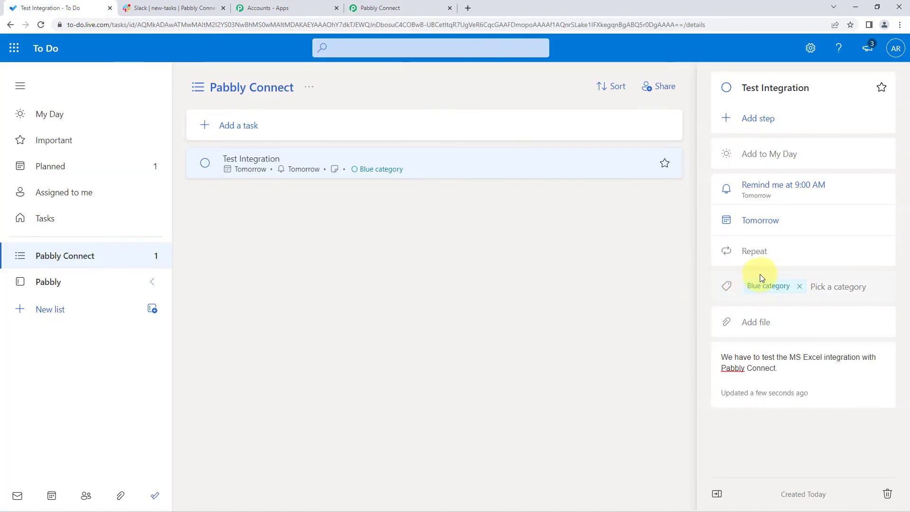
{"action": "left_click", "coordinate": [426, 6]}
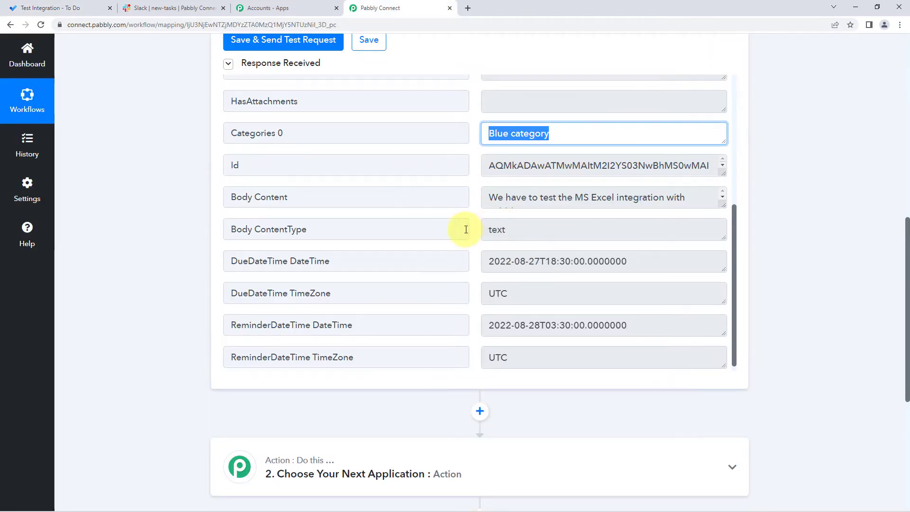
Step: Enlarge the Body Content value in the response and compare it with the task's note, reviewing the surrounding fields
{"action": "scroll", "coordinate": [466, 230], "scroll_direction": "down", "scroll_amount": 1}
{"action": "left_click", "coordinate": [378, 189]}
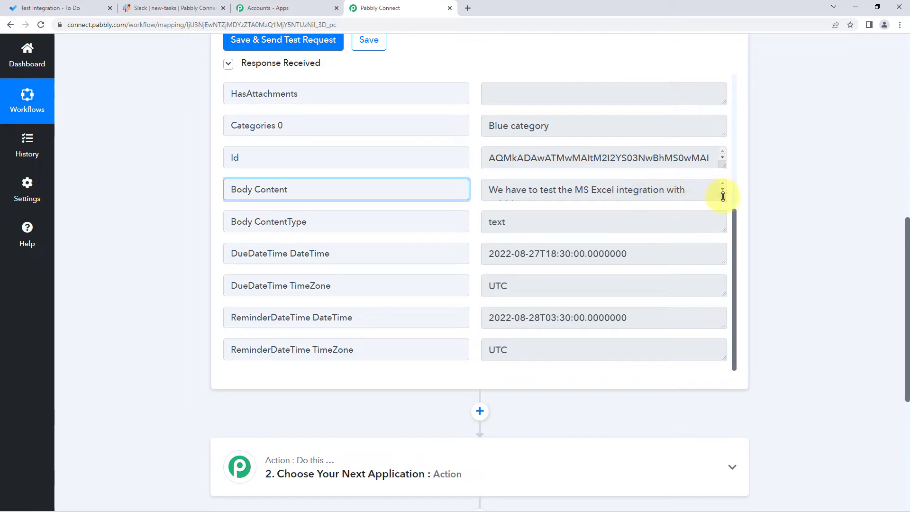
{"action": "left_click_drag", "start_coordinate": [722, 198], "coordinate": [725, 243]}
{"action": "left_click", "coordinate": [564, 204]}
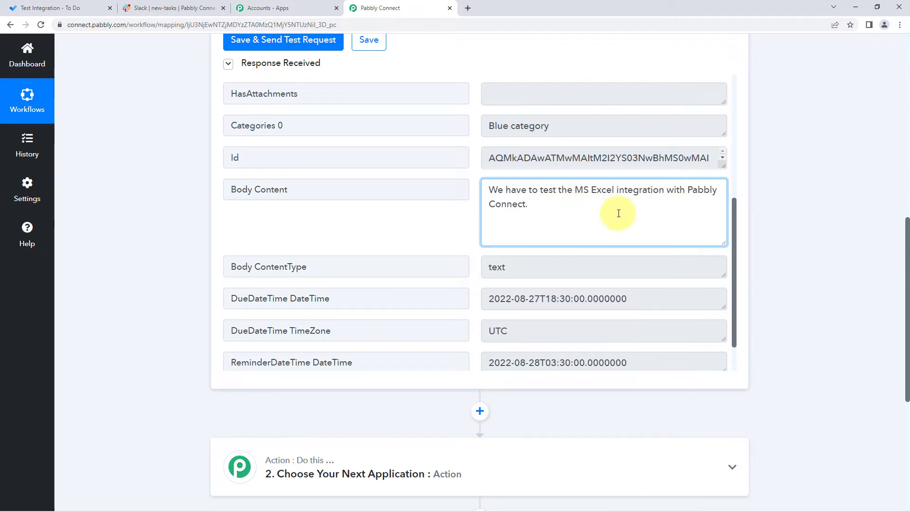
{"action": "left_click", "coordinate": [102, 3]}
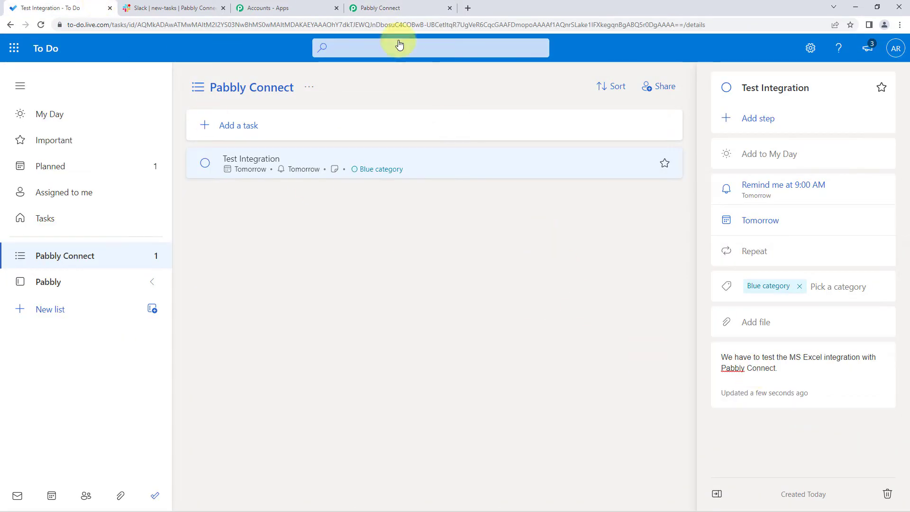
{"action": "left_click", "coordinate": [380, 8]}
{"action": "scroll", "coordinate": [438, 198], "scroll_direction": "down", "scroll_amount": 3}
{"action": "scroll", "coordinate": [199, 237], "scroll_direction": "up", "scroll_amount": 5}
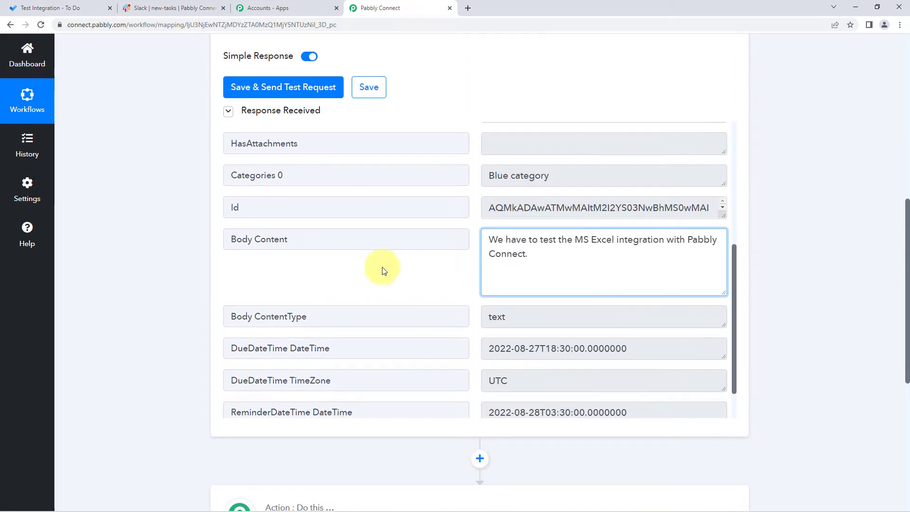
{"action": "scroll", "coordinate": [394, 273], "scroll_direction": "up", "scroll_amount": 2}
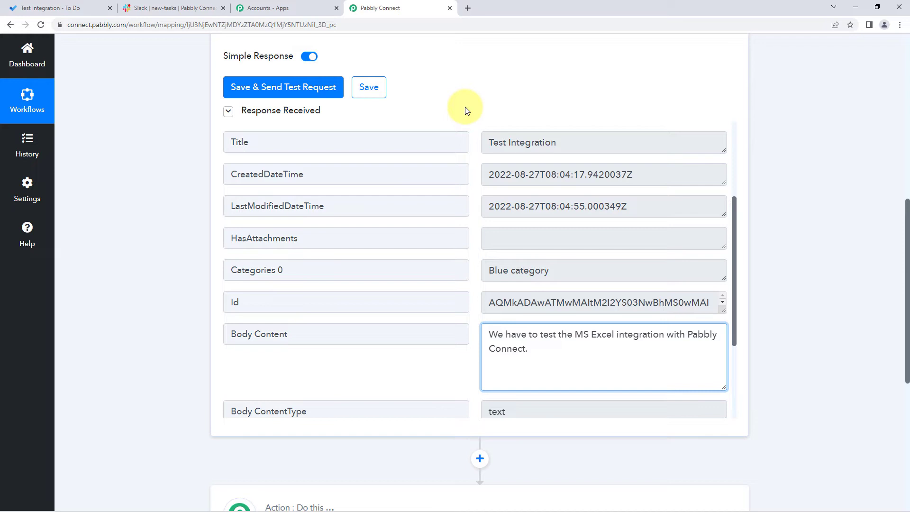
{"action": "left_click", "coordinate": [467, 111]}
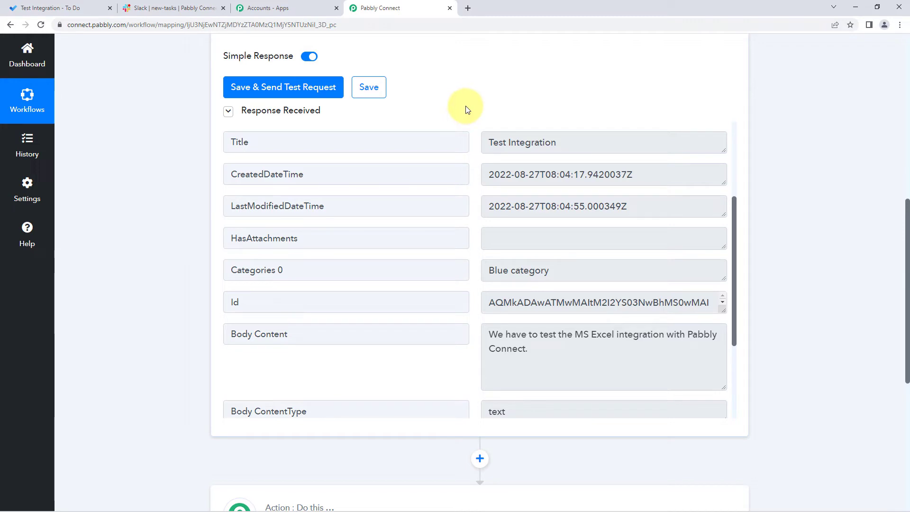
Step: Expand the second workflow step and choose Slack as its action app
{"action": "scroll", "coordinate": [769, 111], "scroll_direction": "down", "scroll_amount": 5}
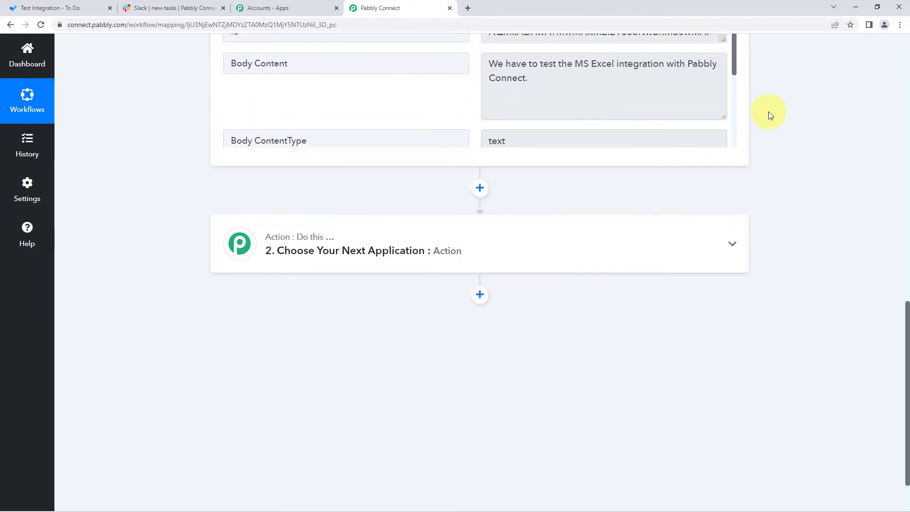
{"action": "scroll", "coordinate": [769, 111], "scroll_direction": "down", "scroll_amount": 1}
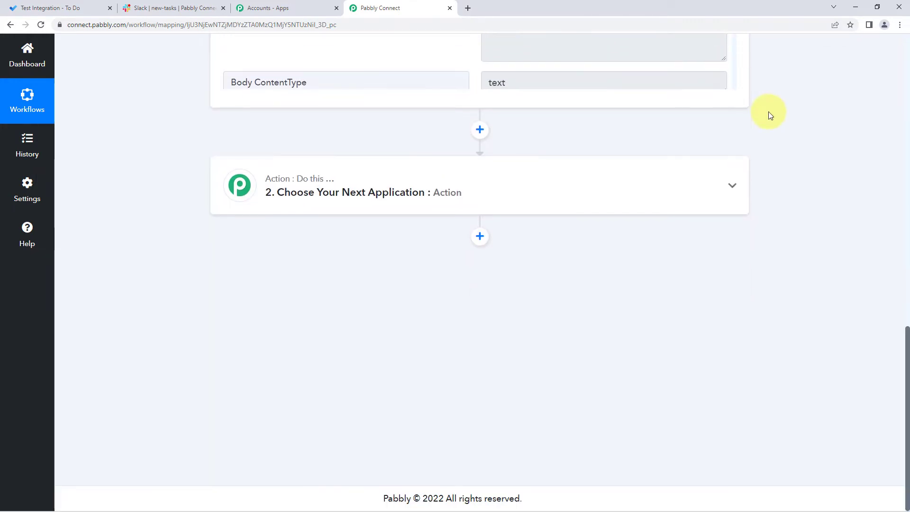
{"action": "left_click", "coordinate": [365, 181]}
{"action": "scroll", "coordinate": [164, 217], "scroll_direction": "down", "scroll_amount": 1}
{"action": "left_click", "coordinate": [268, 205]}
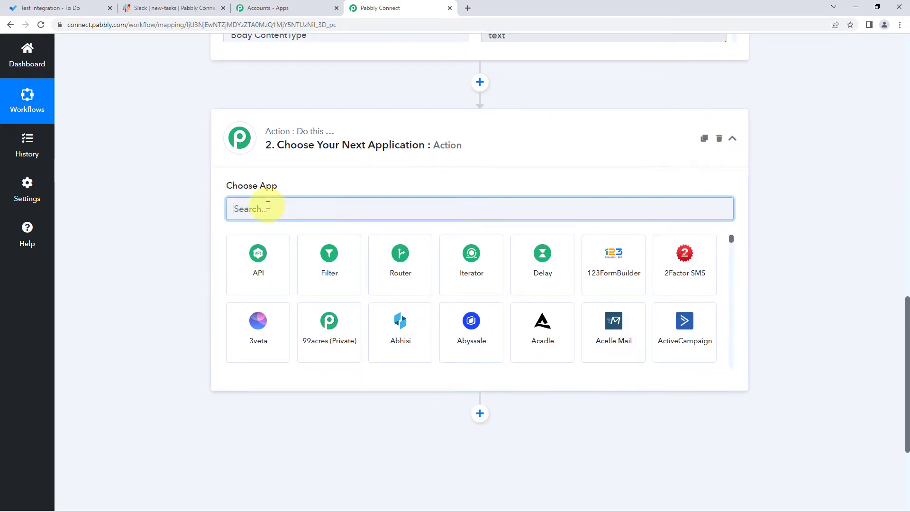
{"action": "type", "text": "Slack"}
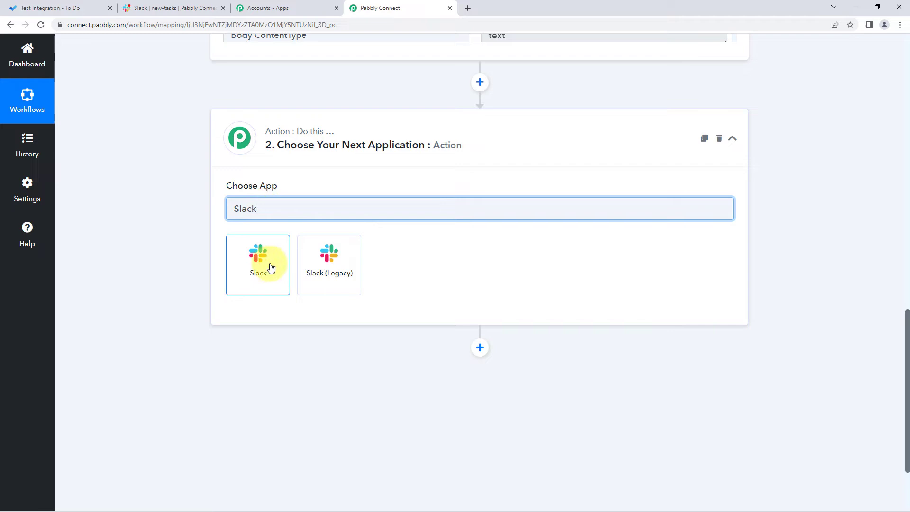
{"action": "left_click", "coordinate": [271, 268]}
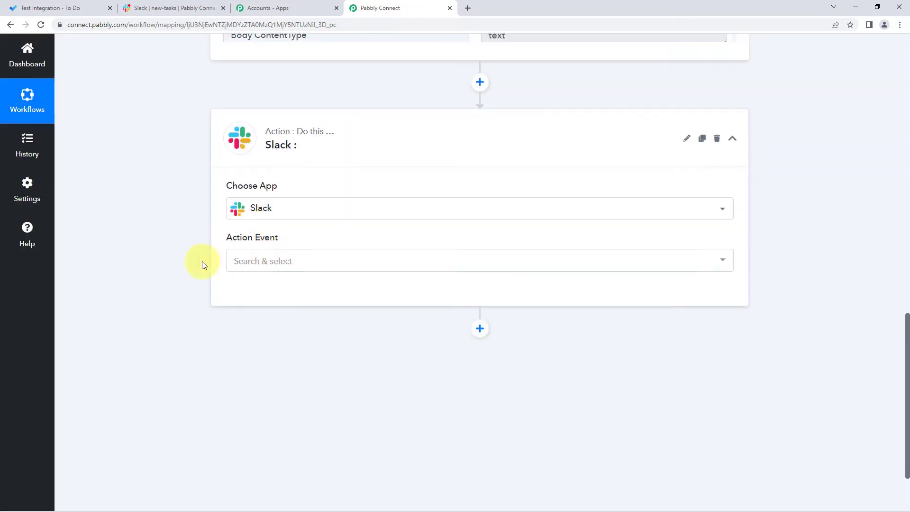
Step: Set the Slack action event to Send Channel Message
{"action": "left_click", "coordinate": [298, 266]}
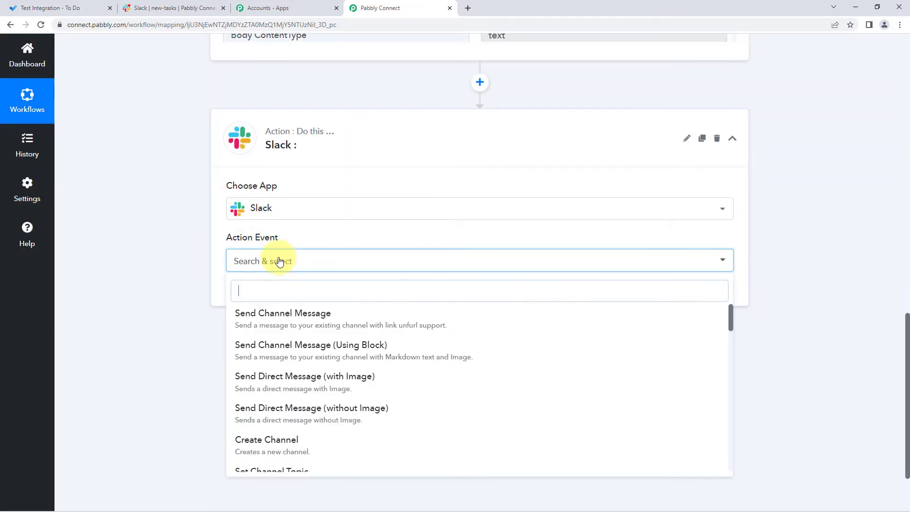
{"action": "scroll", "coordinate": [203, 274], "scroll_direction": "down", "scroll_amount": 2}
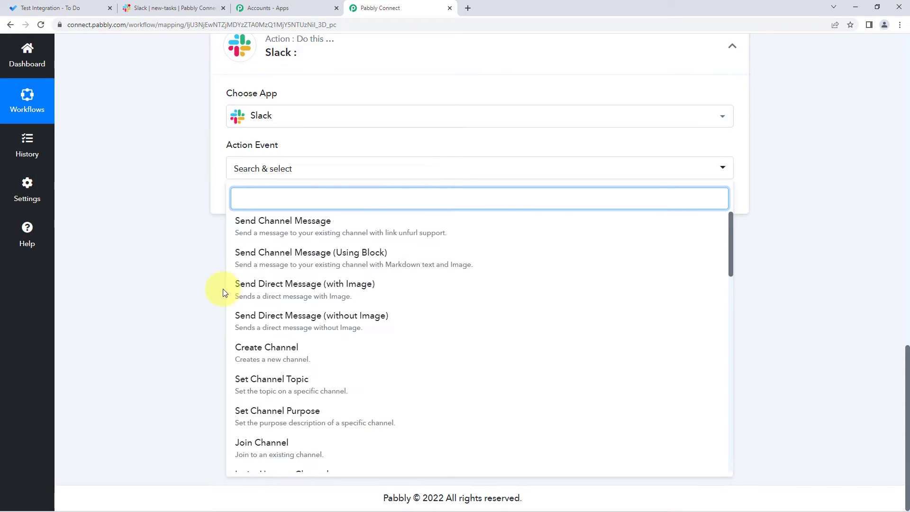
{"action": "left_click", "coordinate": [322, 233]}
Step: Start a new Slack connection for the action, with the token type bot
{"action": "left_click", "coordinate": [250, 203]}
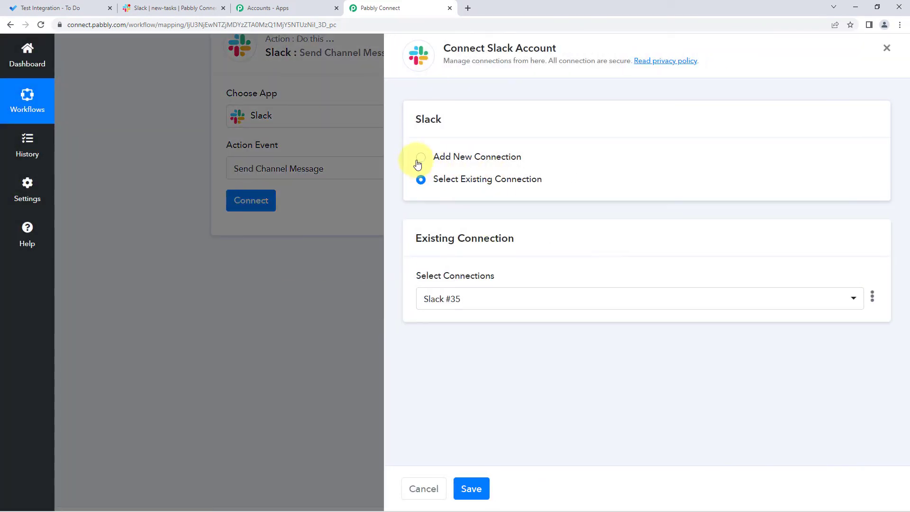
{"action": "left_click", "coordinate": [421, 157]}
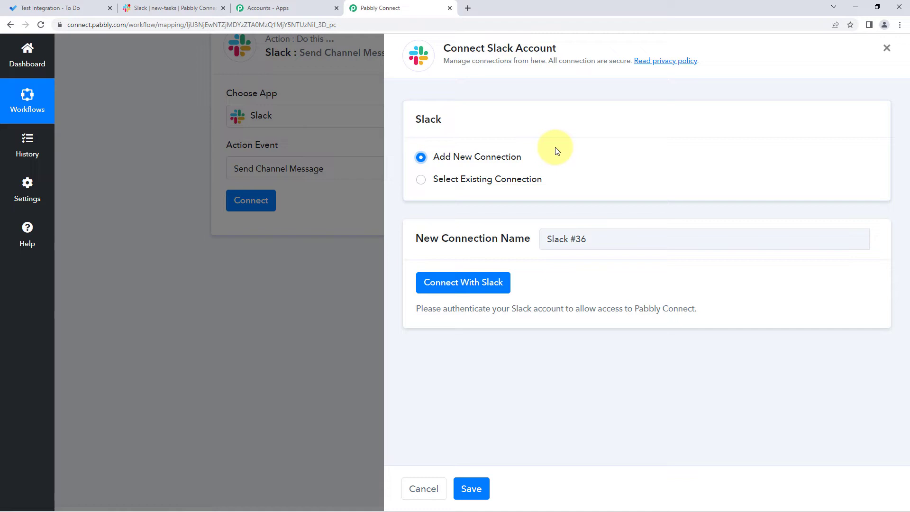
{"action": "left_click", "coordinate": [455, 285]}
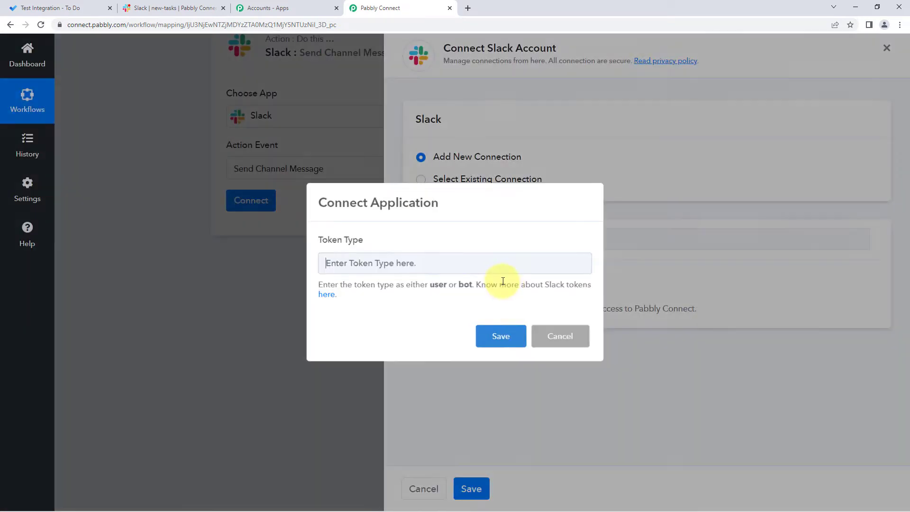
{"action": "left_click", "coordinate": [422, 262]}
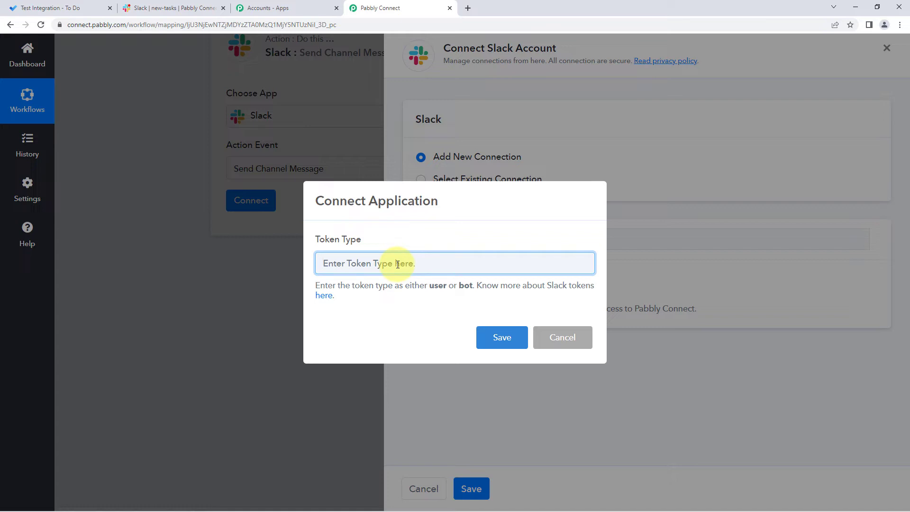
{"action": "type", "text": "bot"}
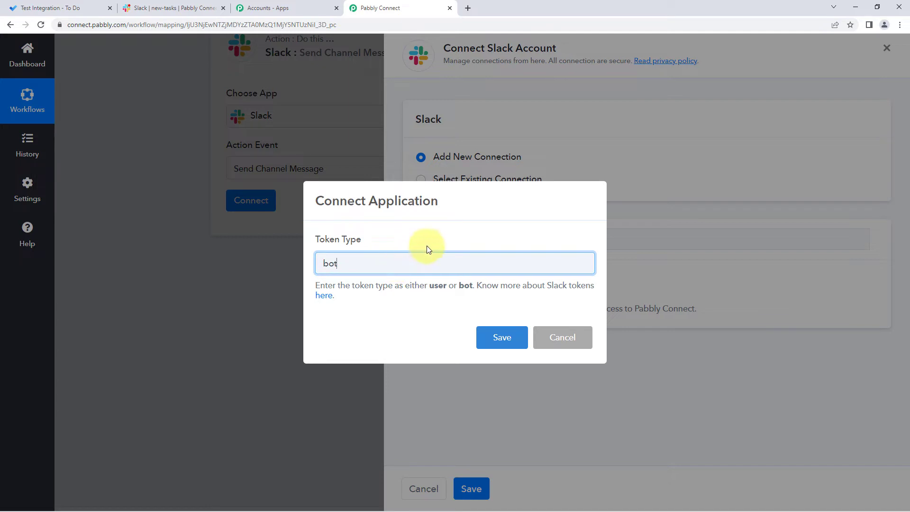
{"action": "left_click", "coordinate": [507, 340]}
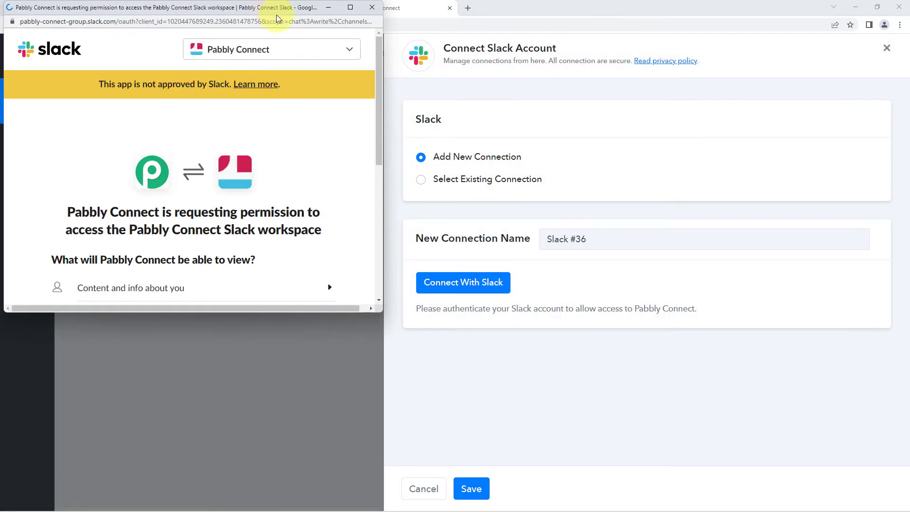
Step: Check the workspace open in Slack, and allow the requested access to the Pabbly Connect Slack workspace
{"action": "left_click", "coordinate": [207, 9]}
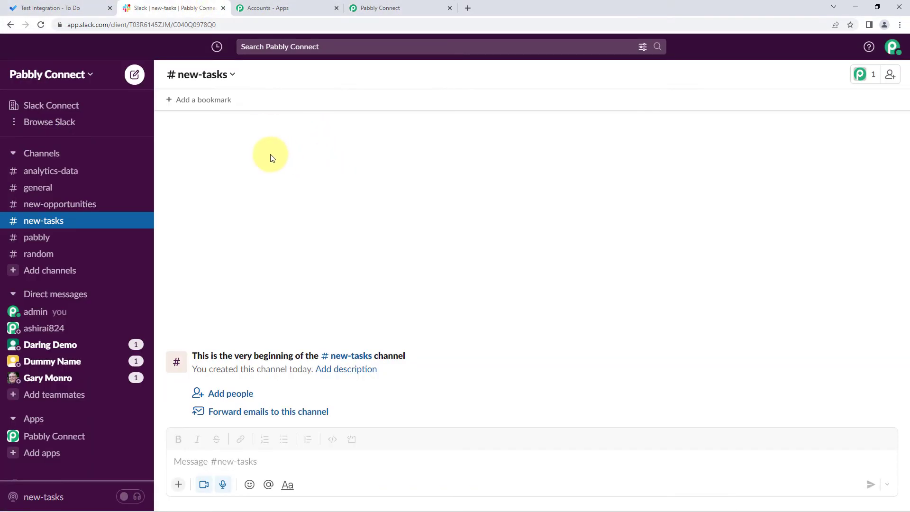
{"action": "left_click", "coordinate": [375, 8]}
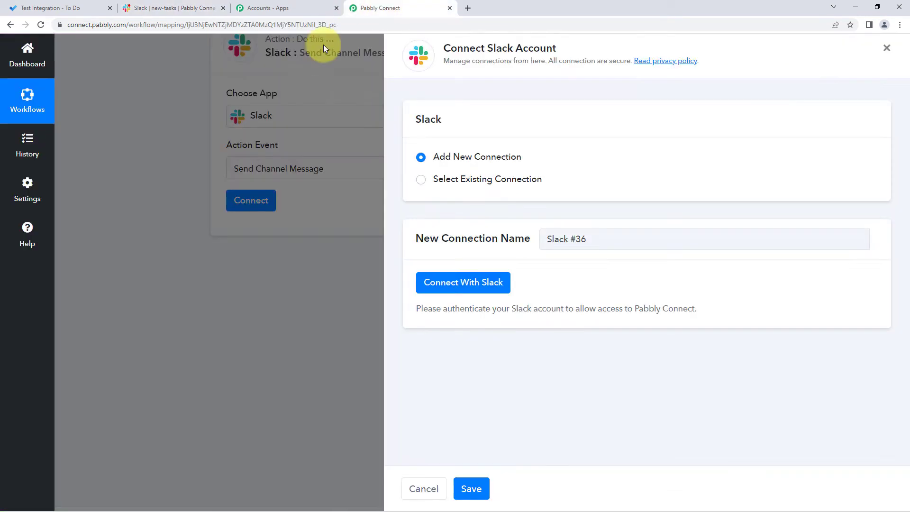
{"action": "left_click", "coordinate": [319, 95]}
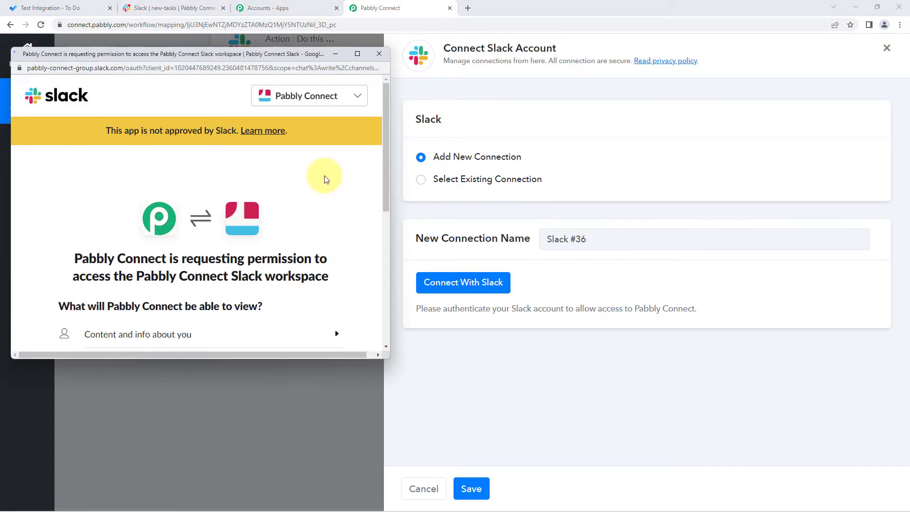
{"action": "scroll", "coordinate": [326, 179], "scroll_direction": "down", "scroll_amount": 6}
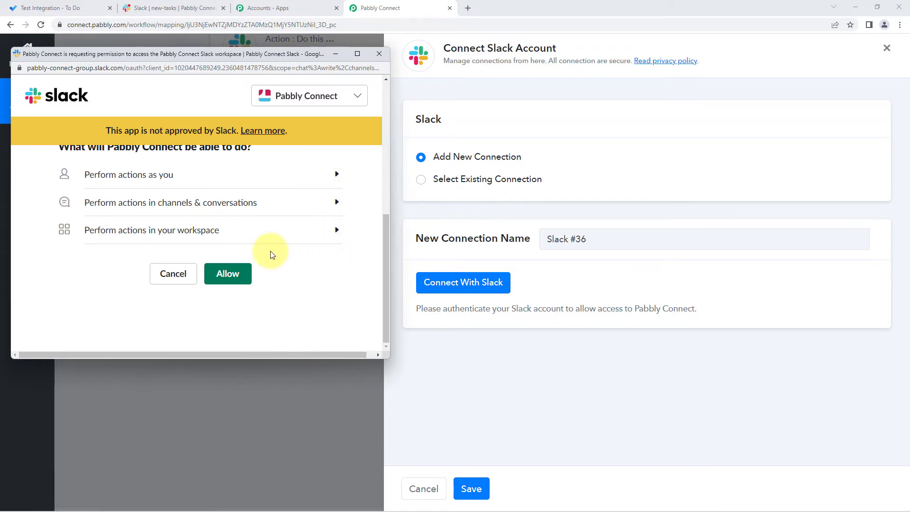
{"action": "left_click", "coordinate": [239, 270]}
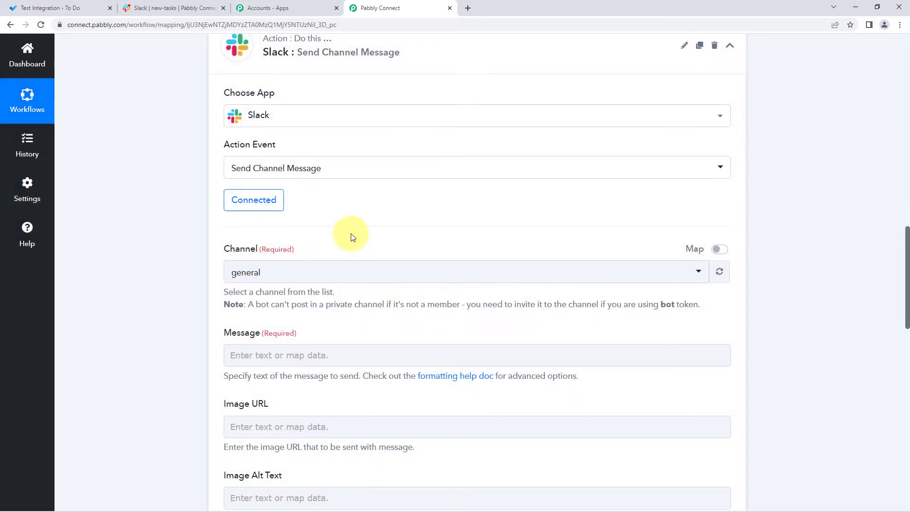
Step: Compare the channel list with the channels in Slack and select new-tasks as the message's channel
{"action": "scroll", "coordinate": [226, 167], "scroll_direction": "down", "scroll_amount": 2}
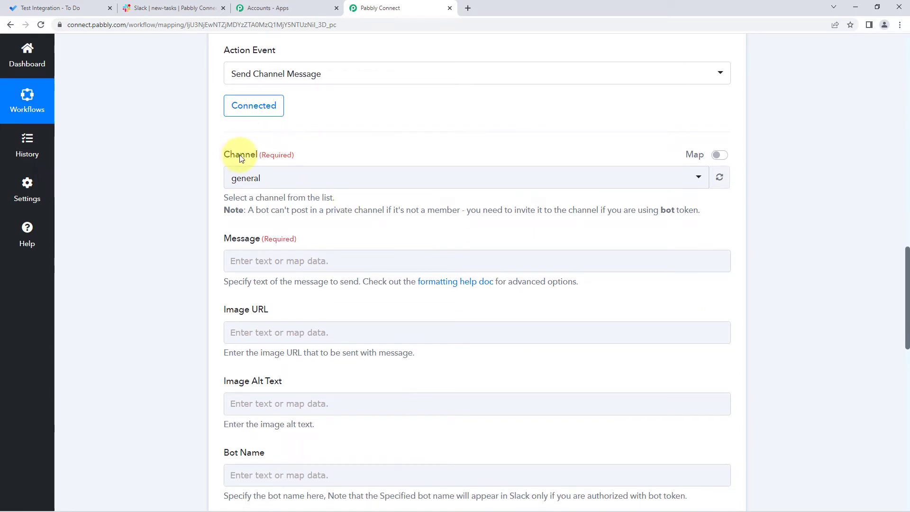
{"action": "left_click", "coordinate": [330, 177]}
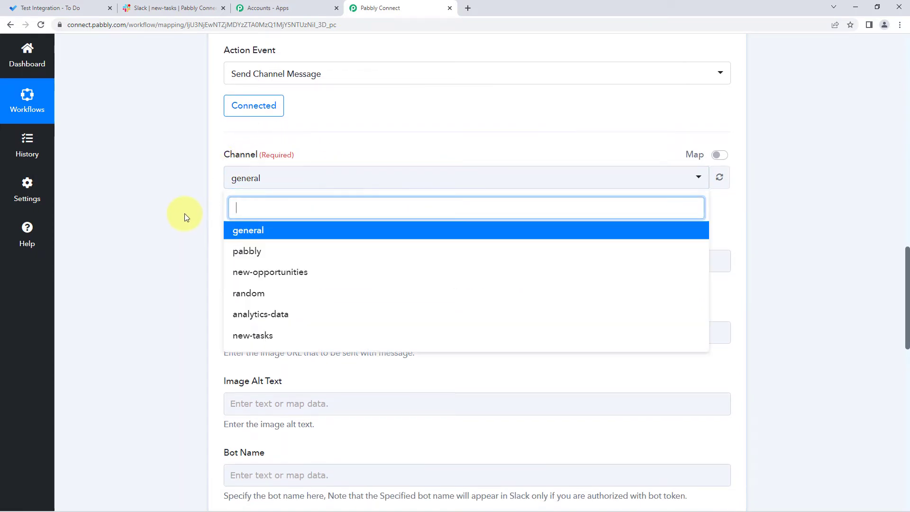
{"action": "scroll", "coordinate": [200, 187], "scroll_direction": "down", "scroll_amount": 1}
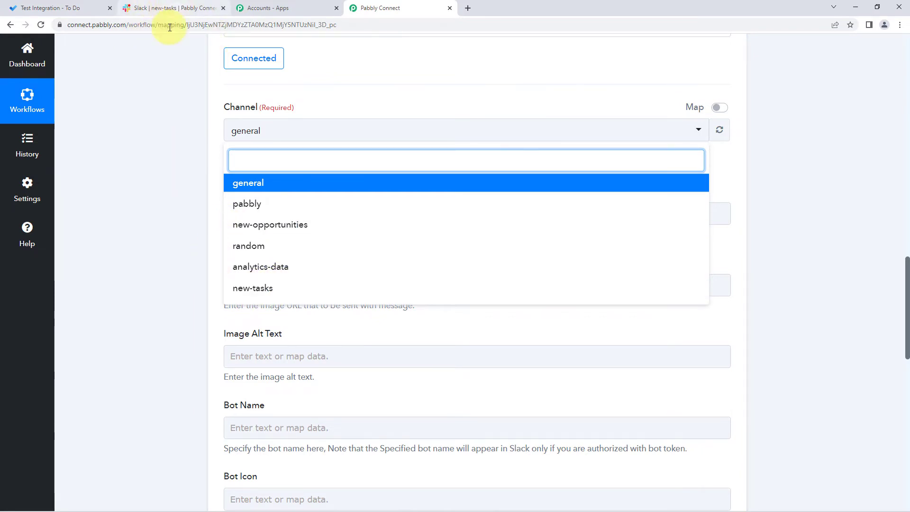
{"action": "left_click", "coordinate": [183, 8]}
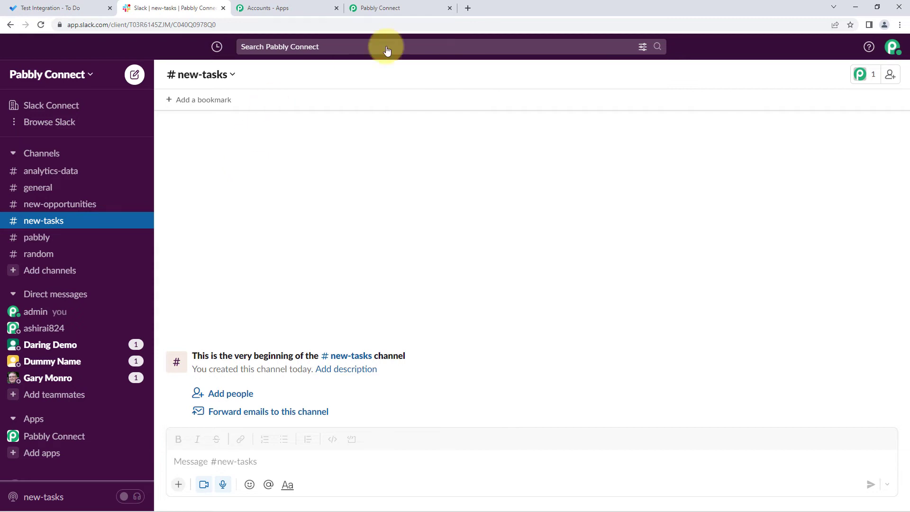
{"action": "left_click", "coordinate": [399, 8]}
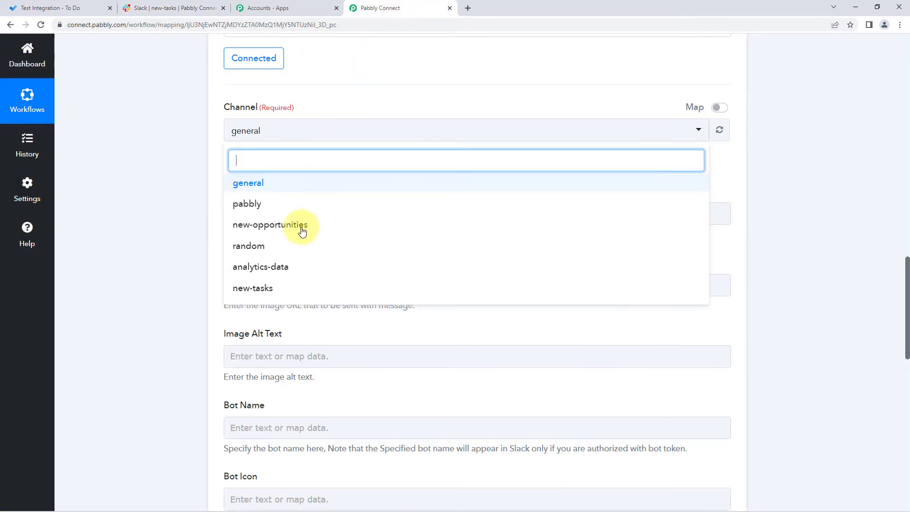
{"action": "left_click", "coordinate": [271, 290]}
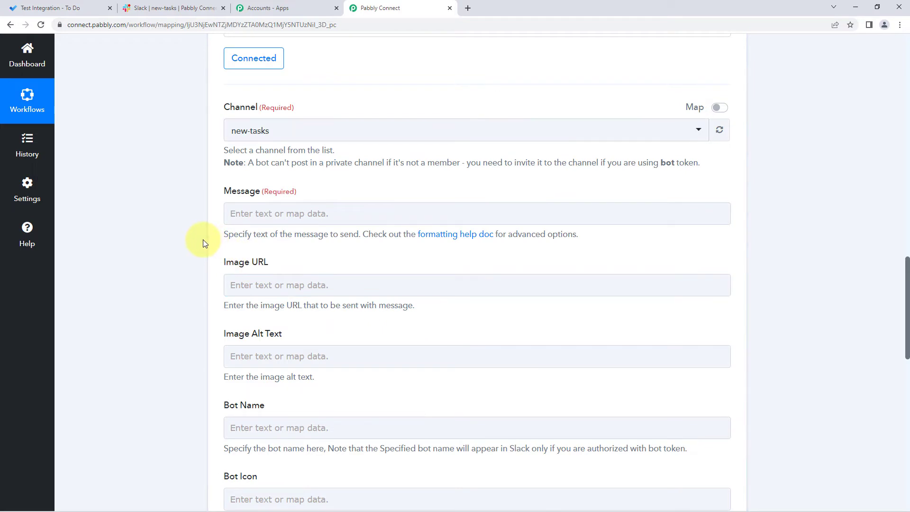
Step: Begin the Slack action's message with the greeting "Hello Team,"
{"action": "scroll", "coordinate": [199, 240], "scroll_direction": "down", "scroll_amount": 1}
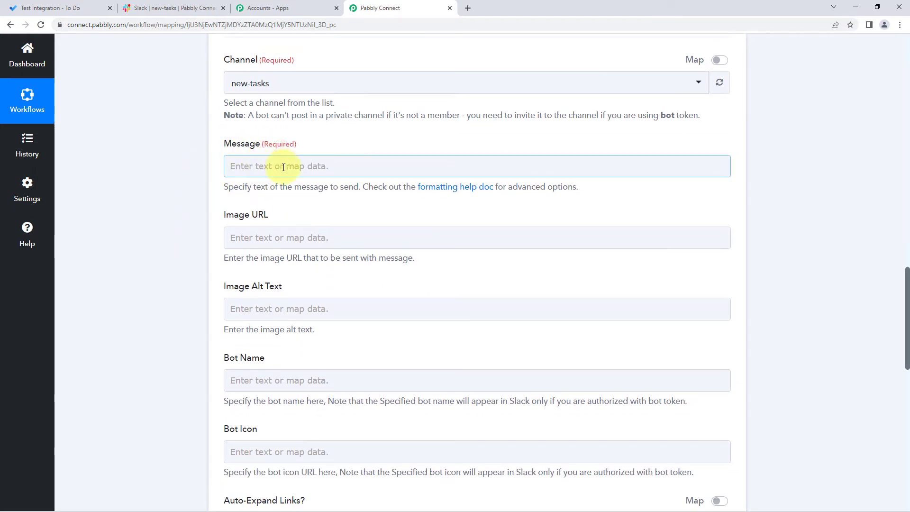
{"action": "left_click", "coordinate": [314, 168]}
{"action": "left_click", "coordinate": [314, 168]}
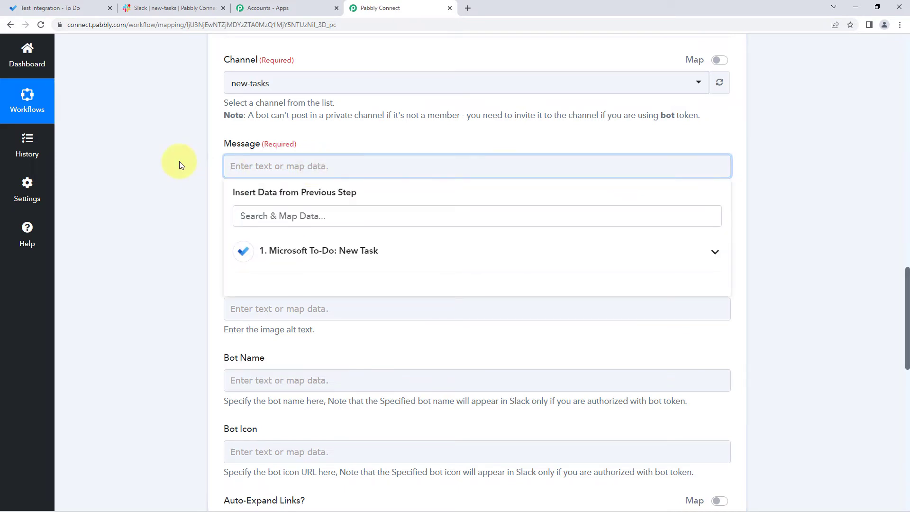
{"action": "type", "text": "Hello Team,"}
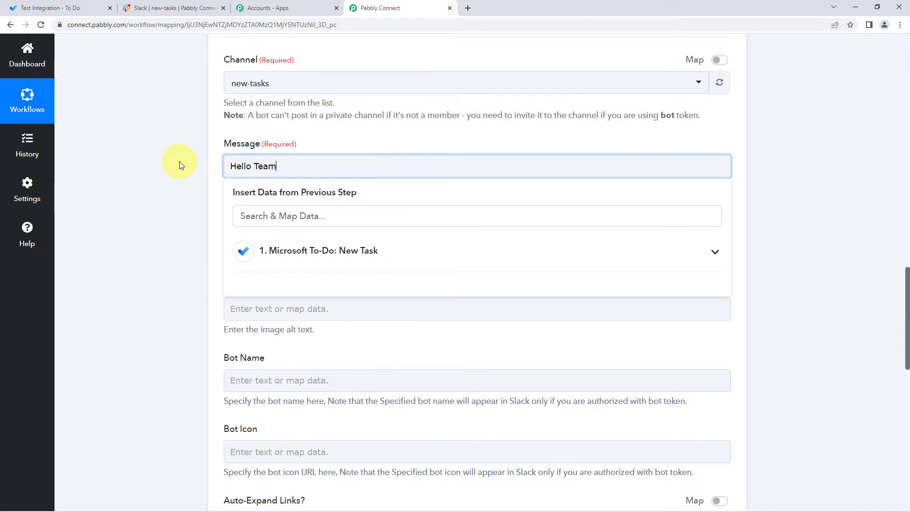
Step: Add the lines "We have a new task:" and "Task Name:" below the greeting in the message
{"action": "key", "text": "Return"}
{"action": "type", "text": "We ha"}
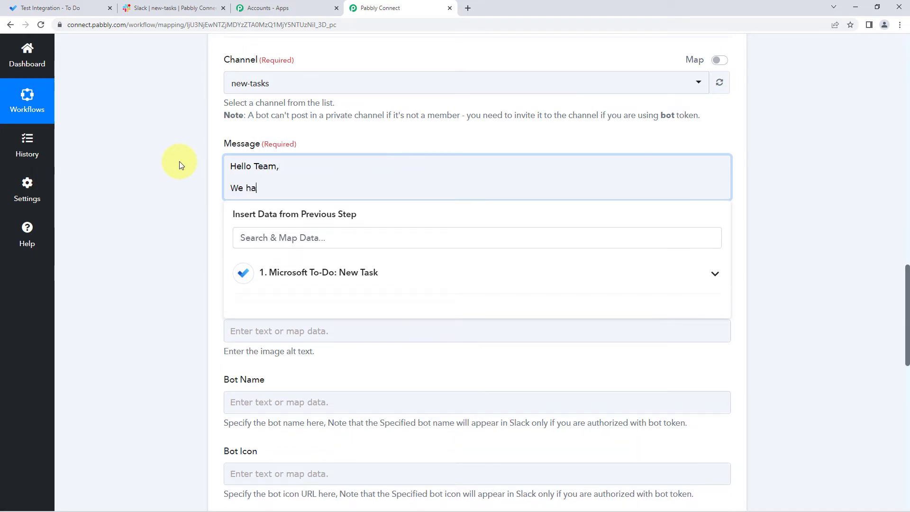
{"action": "type", "text": "ve a new task:"}
{"action": "key", "text": "Return"}
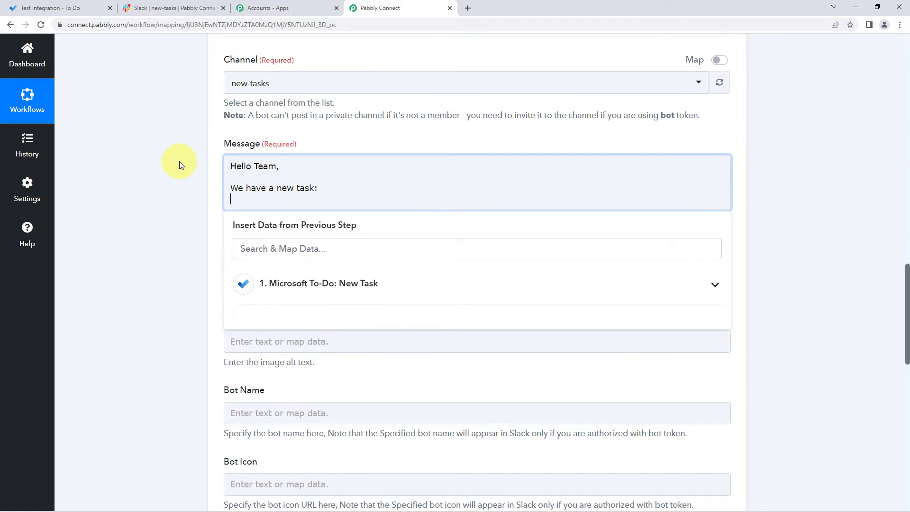
{"action": "type", "text": "Task Name:"}
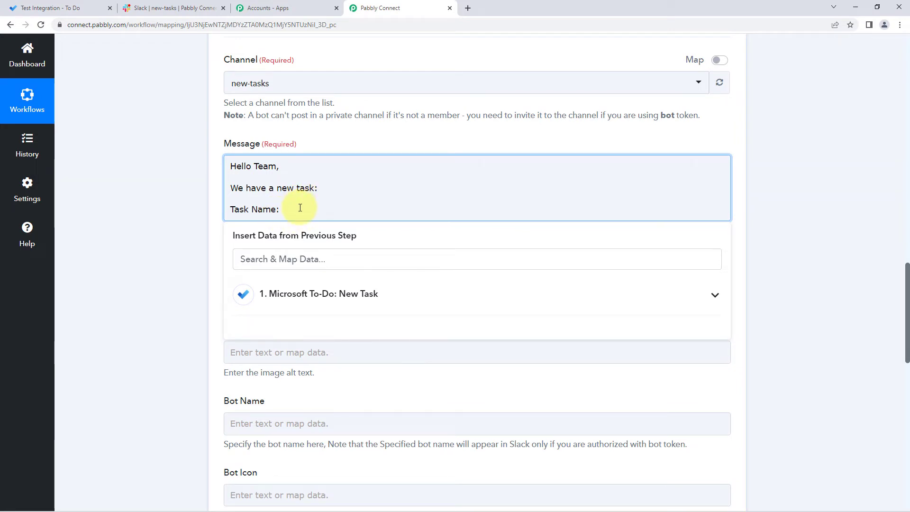
Step: Check the task's name in Microsoft To Do against the Title value in the Pabbly Connect trigger response
{"action": "left_click", "coordinate": [67, 7]}
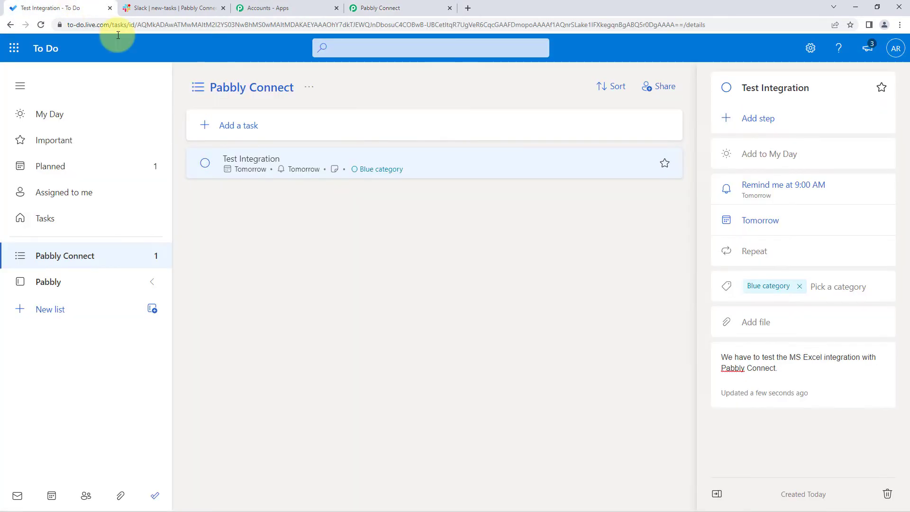
{"action": "left_click", "coordinate": [401, 7]}
{"action": "scroll", "coordinate": [200, 204], "scroll_direction": "up", "scroll_amount": 15}
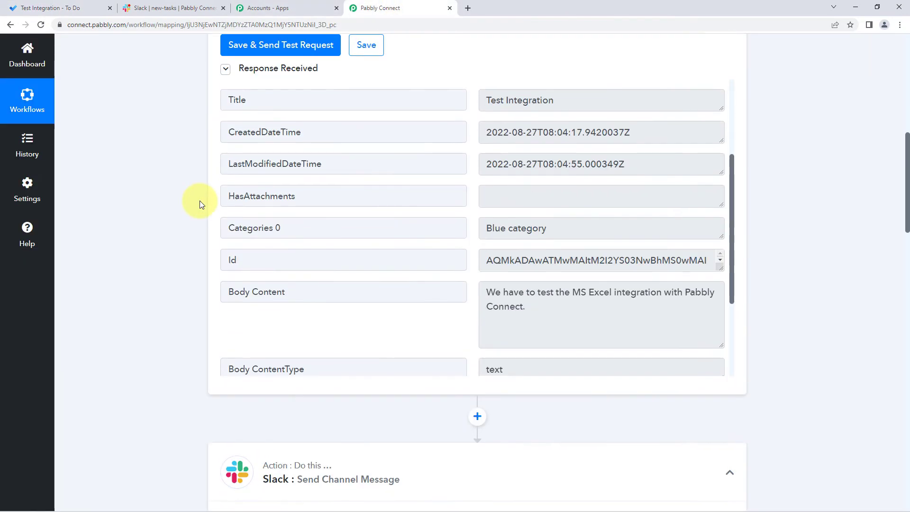
{"action": "scroll", "coordinate": [482, 188], "scroll_direction": "down", "scroll_amount": 2}
{"action": "scroll", "coordinate": [474, 209], "scroll_direction": "up", "scroll_amount": 2}
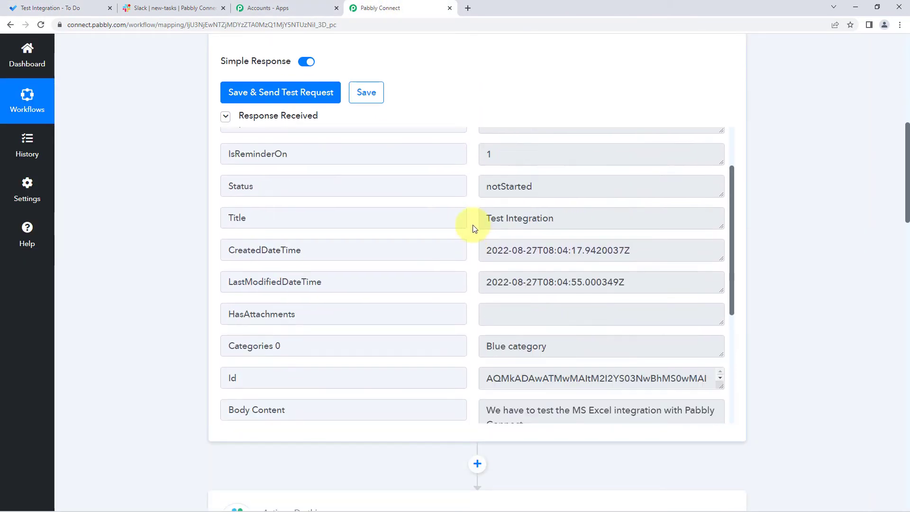
{"action": "left_click", "coordinate": [516, 241]}
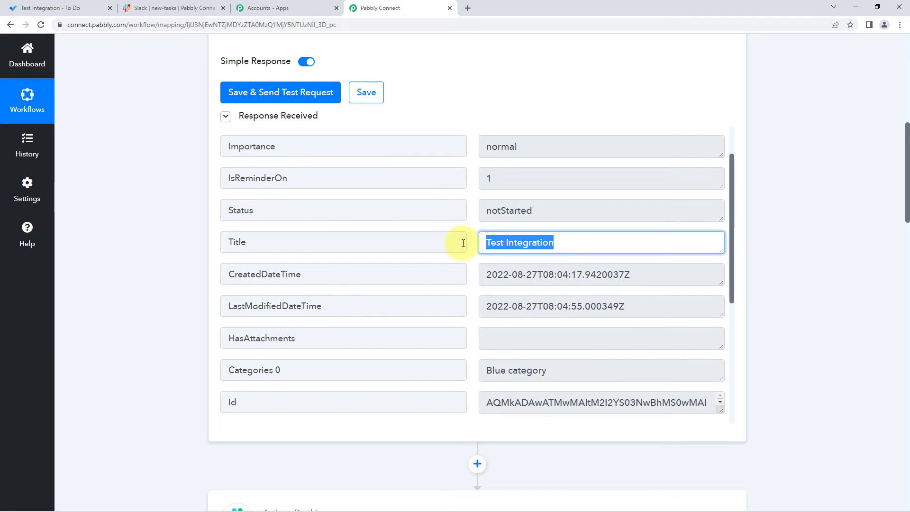
{"action": "left_click", "coordinate": [585, 243]}
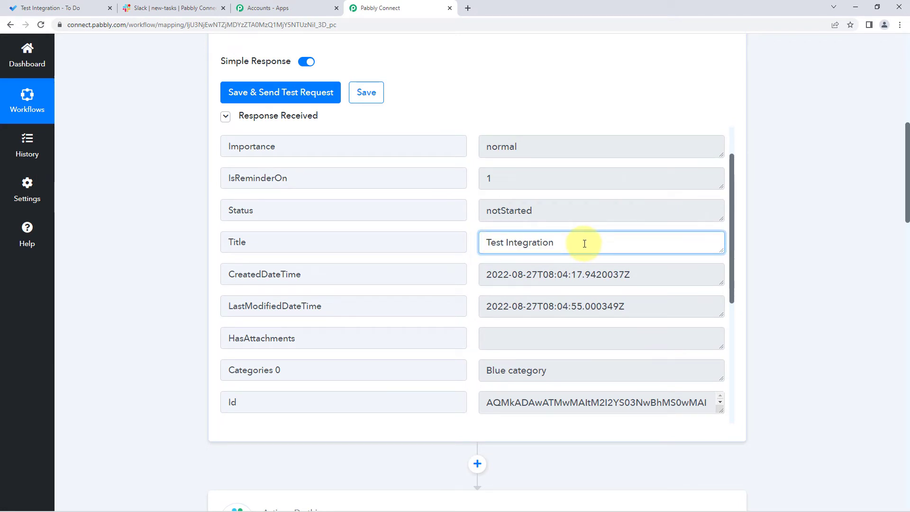
Step: Map the Title value from the Microsoft To-Do trigger after "Task Name:" in the Slack message
{"action": "left_click_drag", "start_coordinate": [585, 243], "coordinate": [488, 242]}
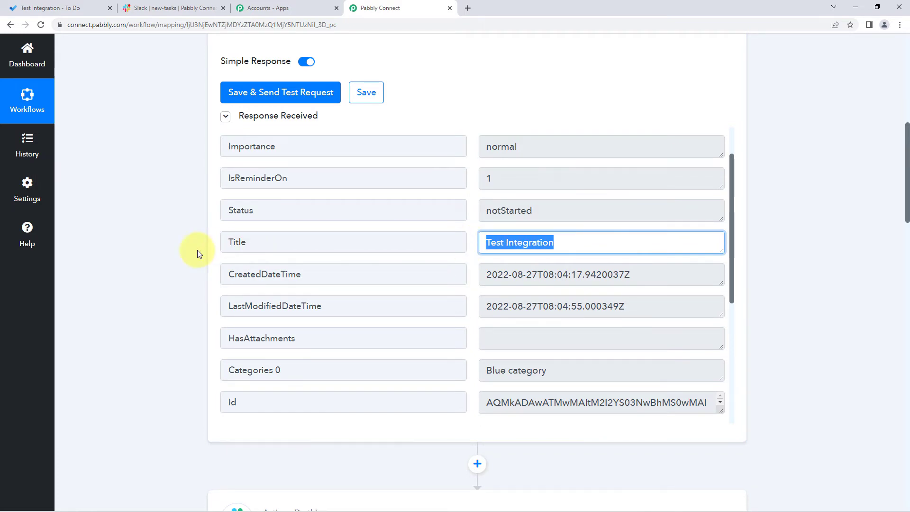
{"action": "scroll", "coordinate": [197, 250], "scroll_direction": "down", "scroll_amount": 13}
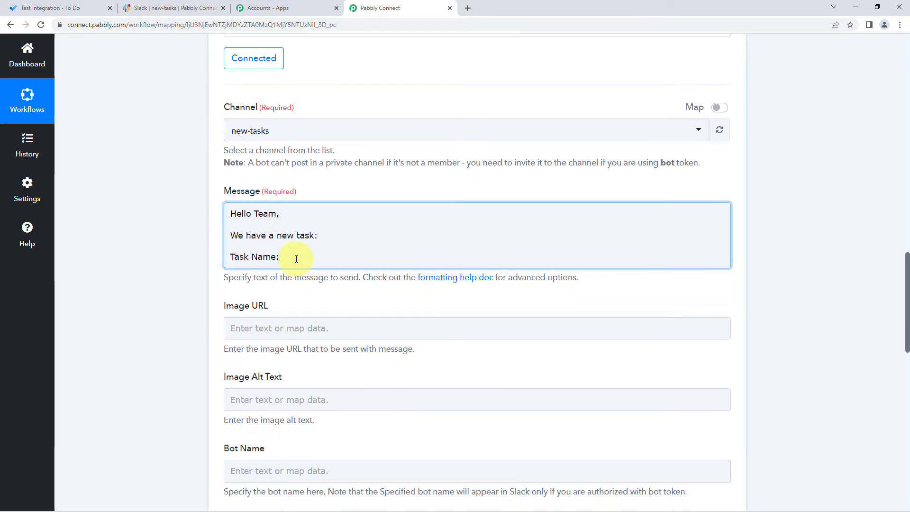
{"action": "left_click", "coordinate": [296, 259]}
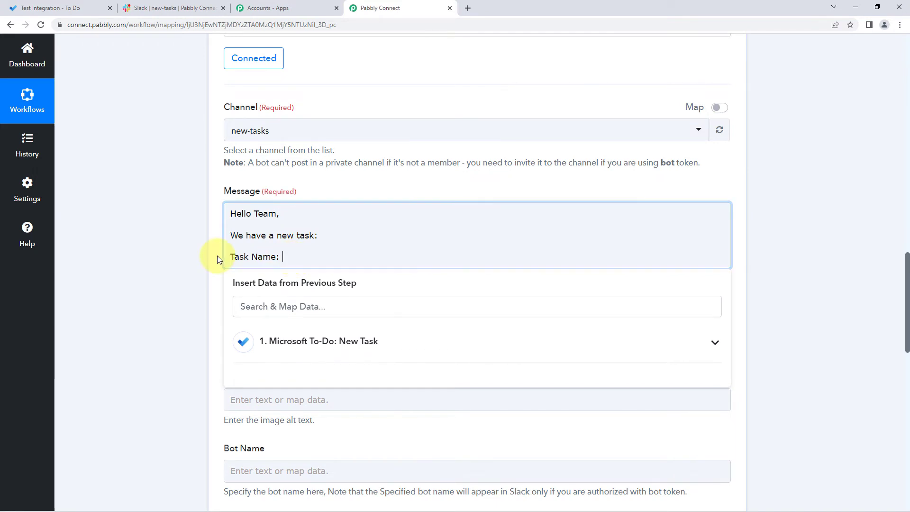
{"action": "scroll", "coordinate": [219, 246], "scroll_direction": "down", "scroll_amount": 1}
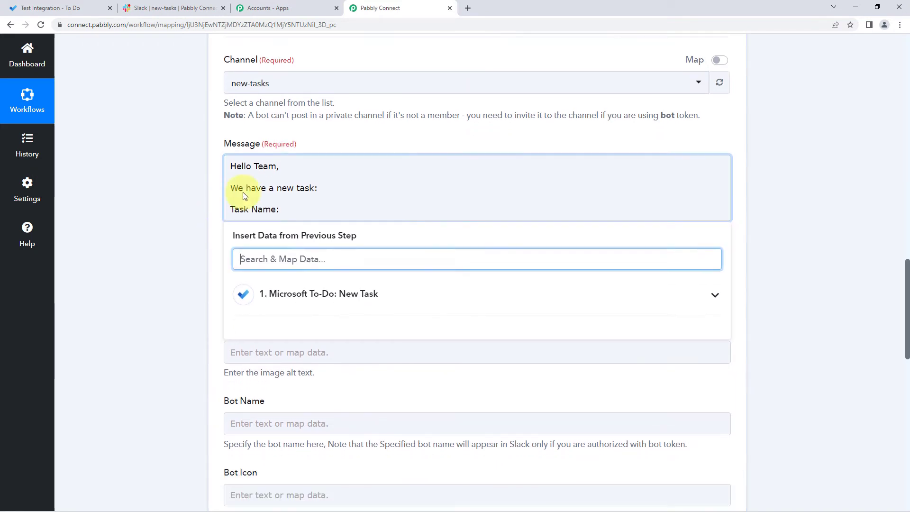
{"action": "left_click", "coordinate": [310, 295]}
{"action": "scroll", "coordinate": [184, 290], "scroll_direction": "down", "scroll_amount": 2}
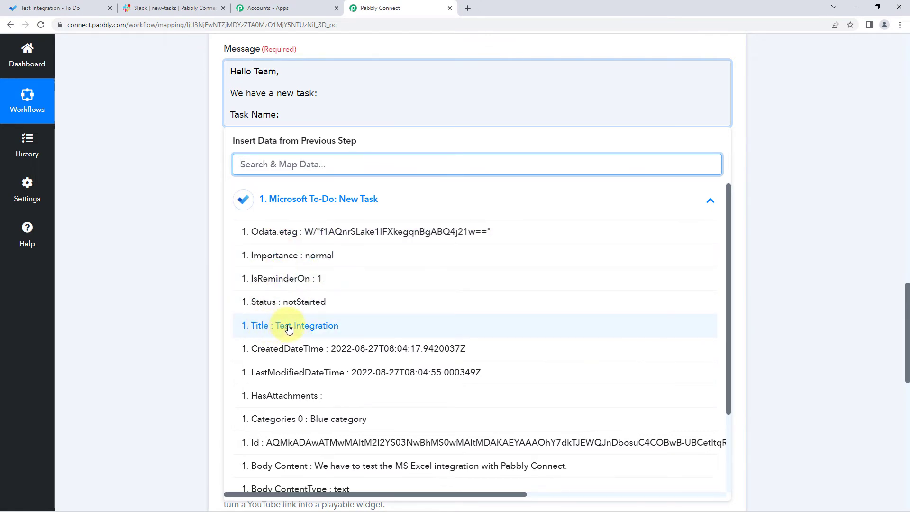
{"action": "left_click", "coordinate": [260, 327]}
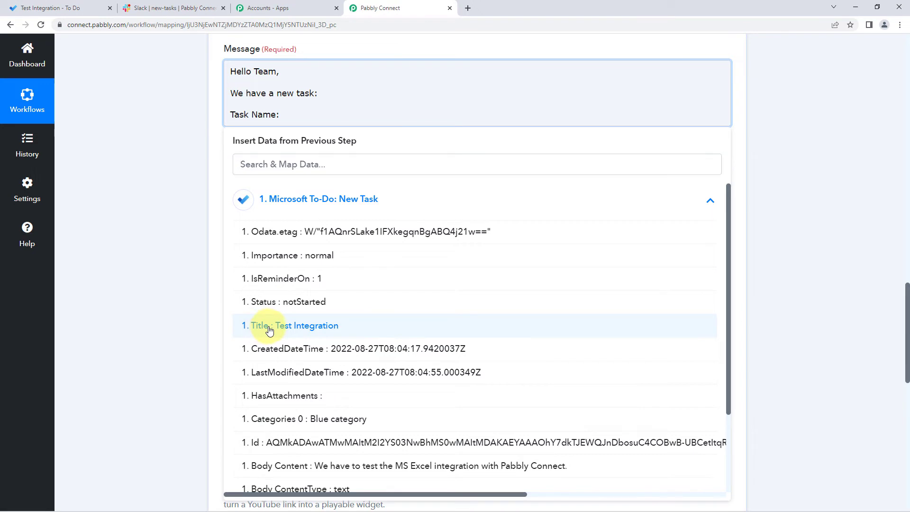
{"action": "scroll", "coordinate": [348, 121], "scroll_direction": "up", "scroll_amount": 2}
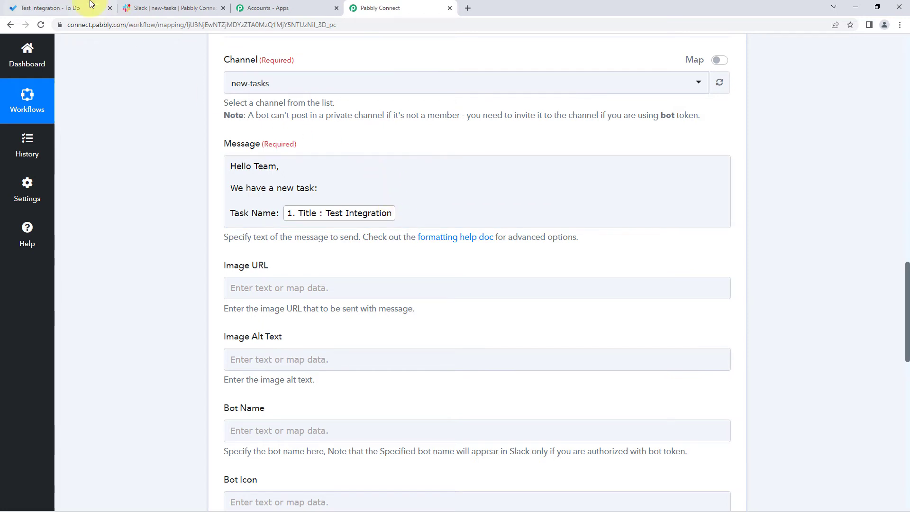
Step: Check the task's details in Microsoft To Do and add a "Catogery:" line below the task name in the Slack message
{"action": "left_click", "coordinate": [71, 7]}
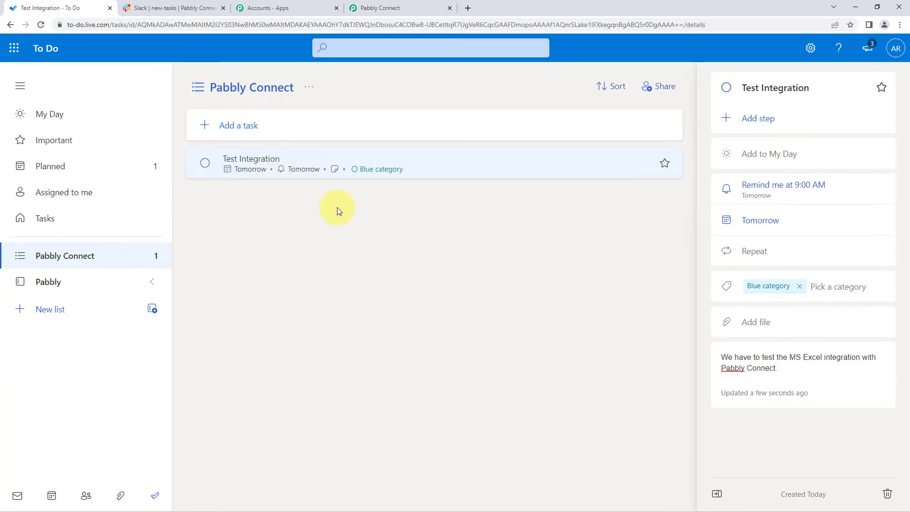
{"action": "left_click", "coordinate": [363, 5]}
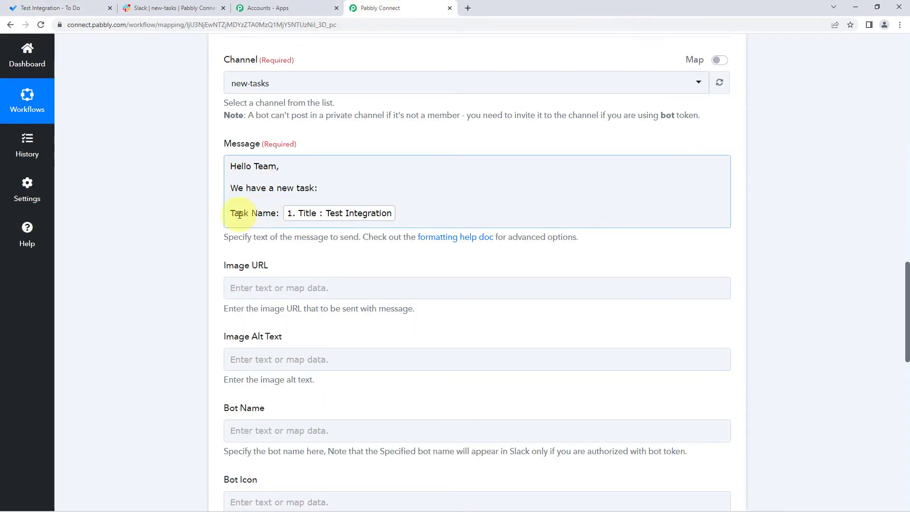
{"action": "left_click", "coordinate": [405, 212]}
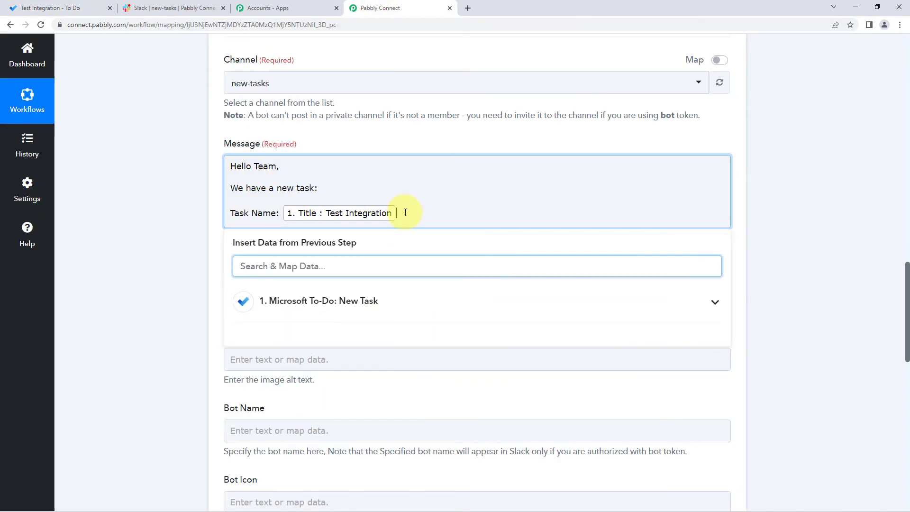
{"action": "key", "text": "Return"}
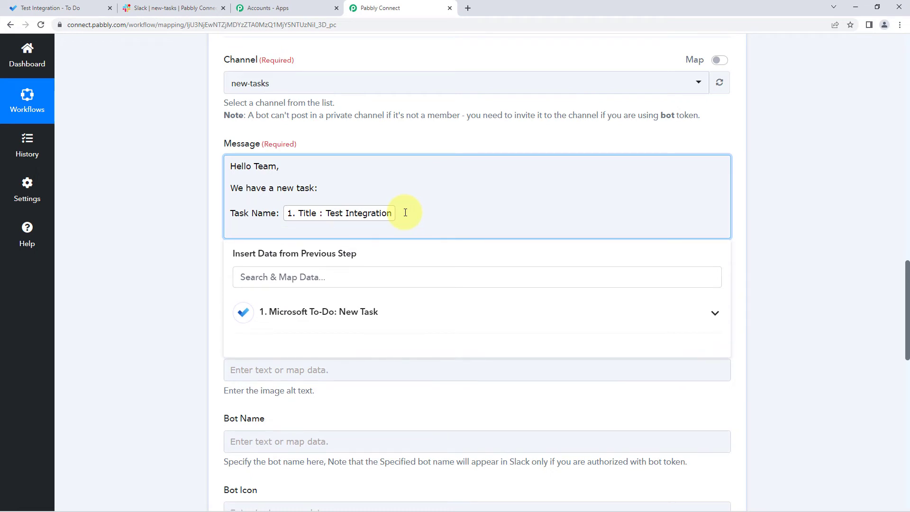
{"action": "type", "text": "Catogery:"}
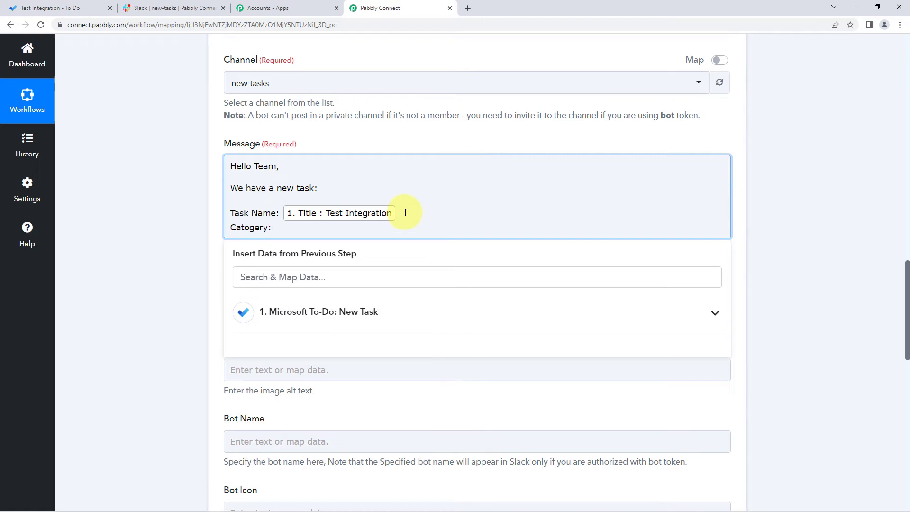
Step: Look up the category in the trigger response and map the Categories 0 value after "Catogery:" in the message
{"action": "scroll", "coordinate": [405, 213], "scroll_direction": "up", "scroll_amount": 8}
{"action": "scroll", "coordinate": [406, 216], "scroll_direction": "up", "scroll_amount": 4}
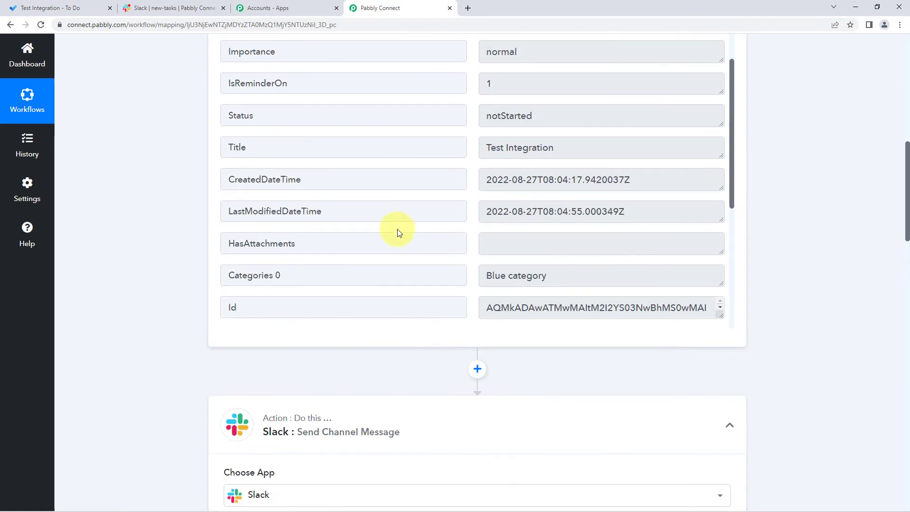
{"action": "left_click_drag", "start_coordinate": [553, 276], "coordinate": [463, 269]}
{"action": "left_click", "coordinate": [463, 267]}
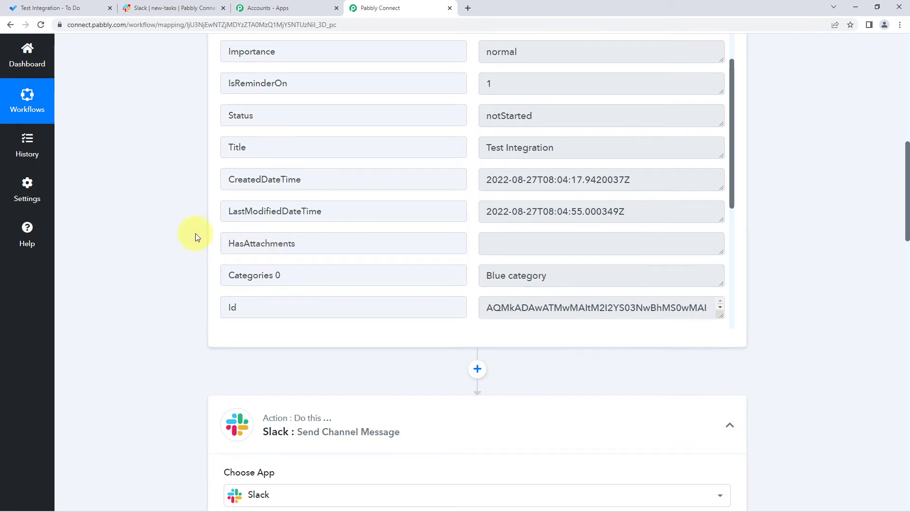
{"action": "scroll", "coordinate": [196, 233], "scroll_direction": "down", "scroll_amount": 2}
{"action": "left_click_drag", "start_coordinate": [583, 183], "coordinate": [463, 183]}
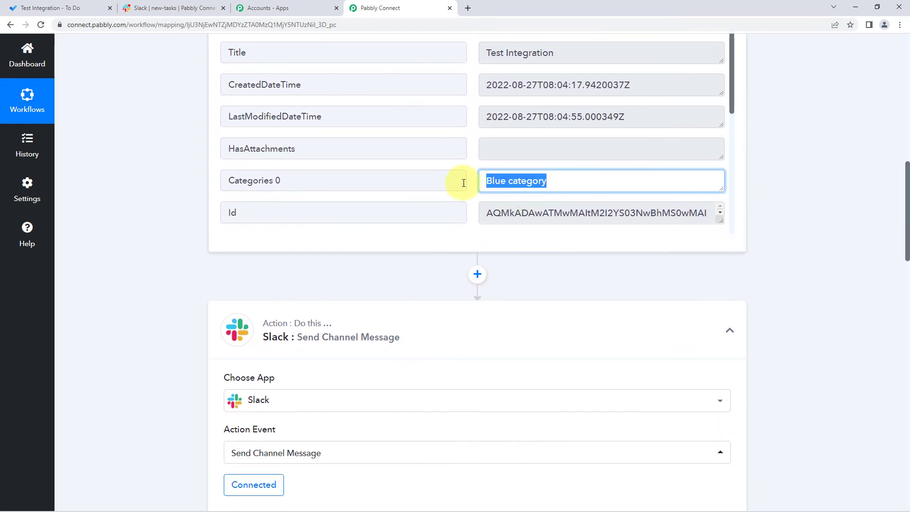
{"action": "scroll", "coordinate": [189, 221], "scroll_direction": "down", "scroll_amount": 9}
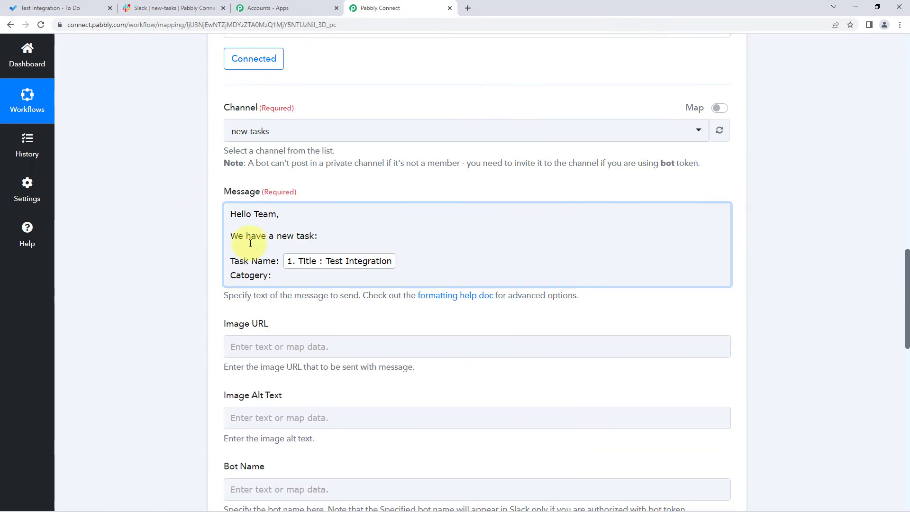
{"action": "left_click", "coordinate": [289, 275]}
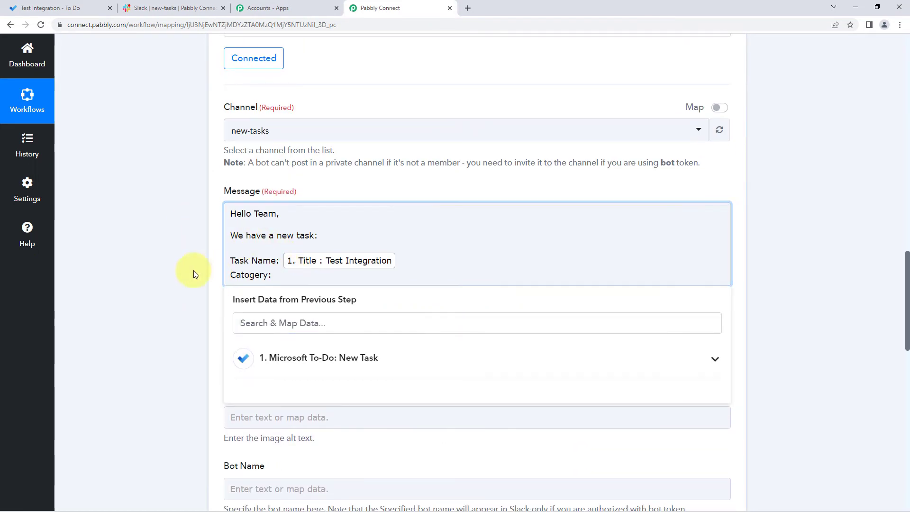
{"action": "scroll", "coordinate": [166, 271], "scroll_direction": "down", "scroll_amount": 1}
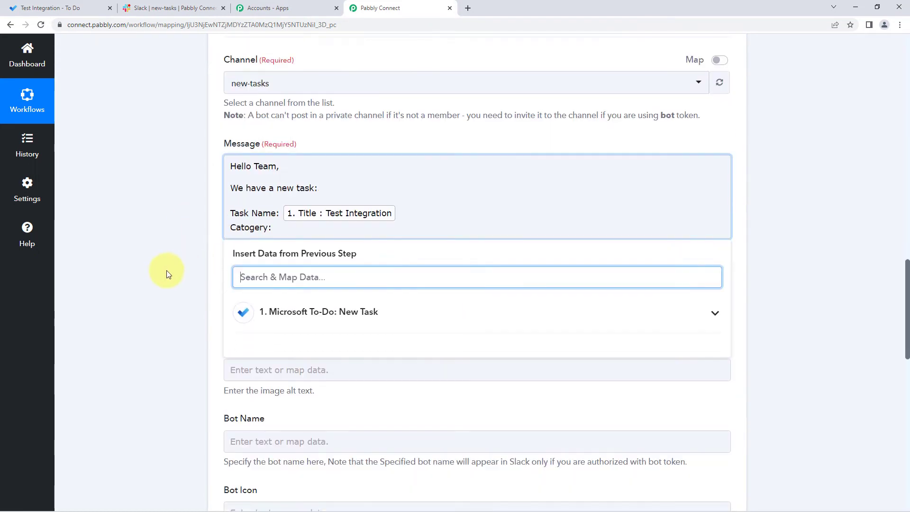
{"action": "left_click", "coordinate": [370, 317]}
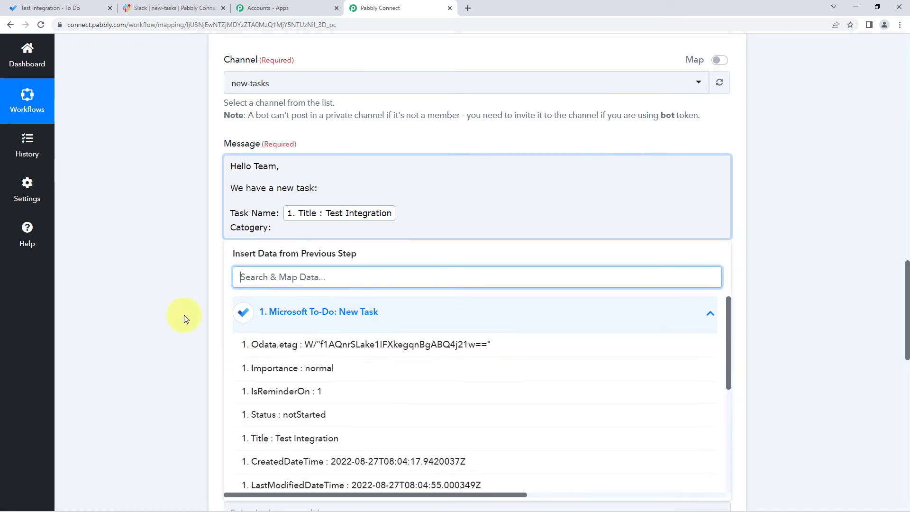
{"action": "scroll", "coordinate": [183, 315], "scroll_direction": "down", "scroll_amount": 2}
{"action": "scroll", "coordinate": [311, 299], "scroll_direction": "down", "scroll_amount": 2}
{"action": "scroll", "coordinate": [311, 299], "scroll_direction": "down", "scroll_amount": 1}
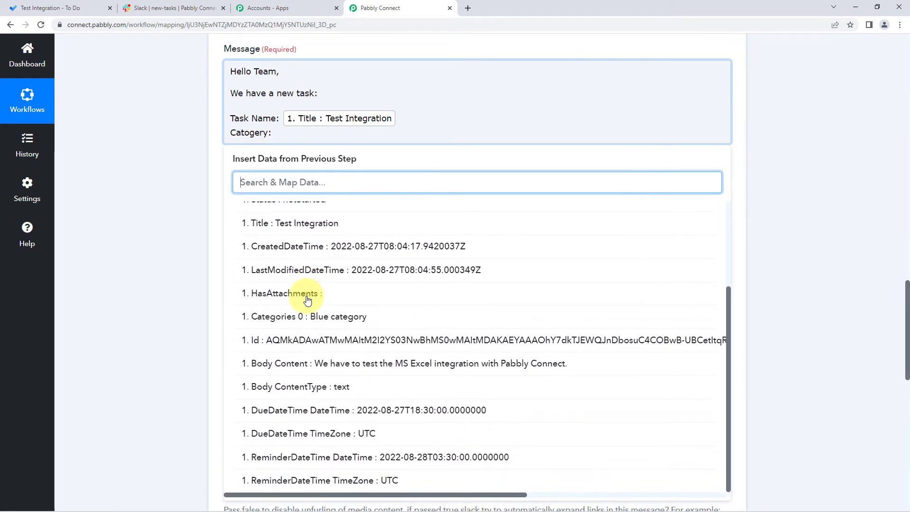
{"action": "left_click", "coordinate": [307, 316]}
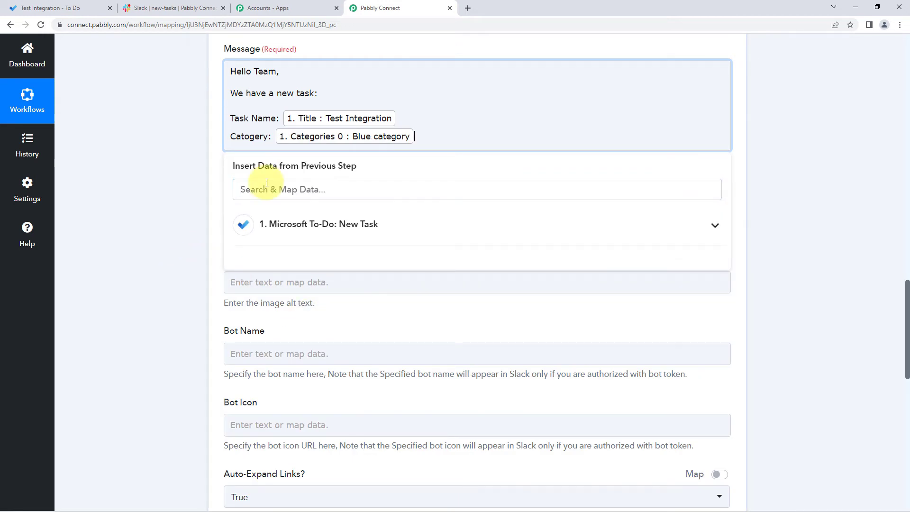
Step: Add a "Description:" line below the category in the message
{"action": "key", "text": "Return"}
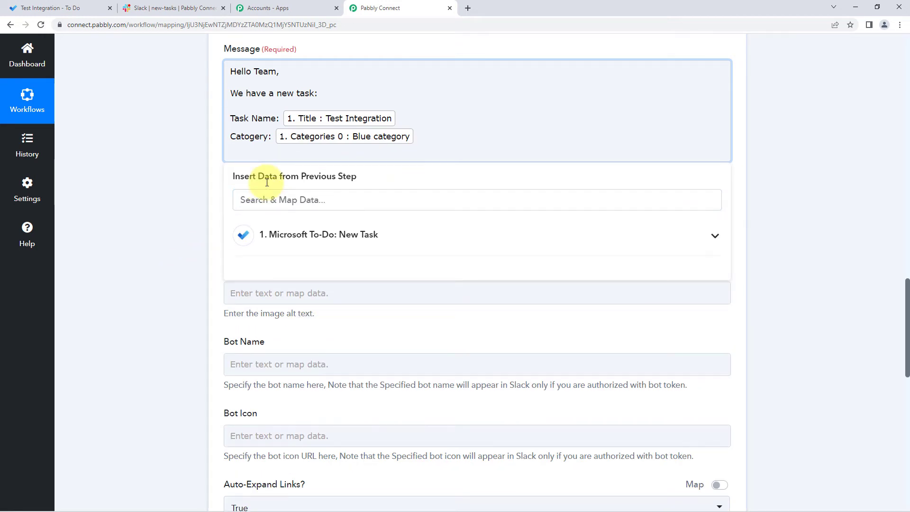
{"action": "type", "text": "Descriptio:"}
{"action": "key", "text": "ctrl+shift+Left"}
{"action": "key", "text": "ctrl+shift+Left"}
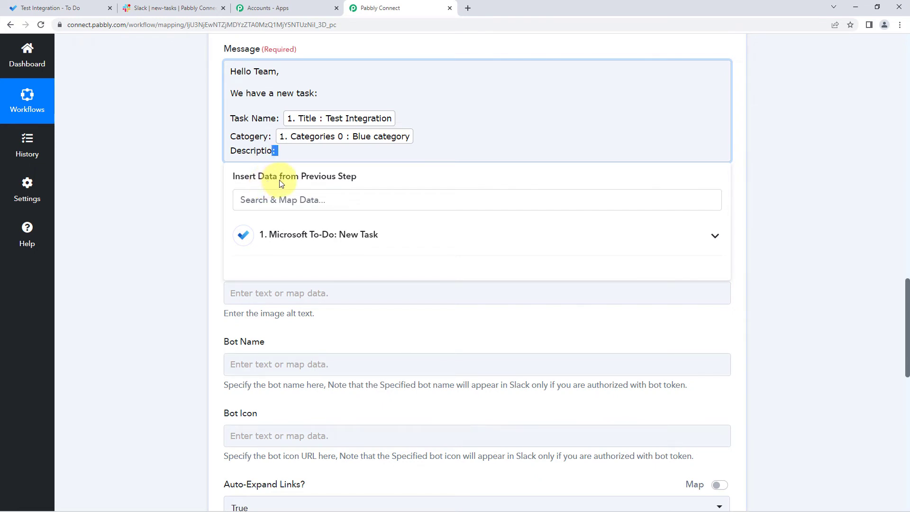
{"action": "type", "text": "Description:"}
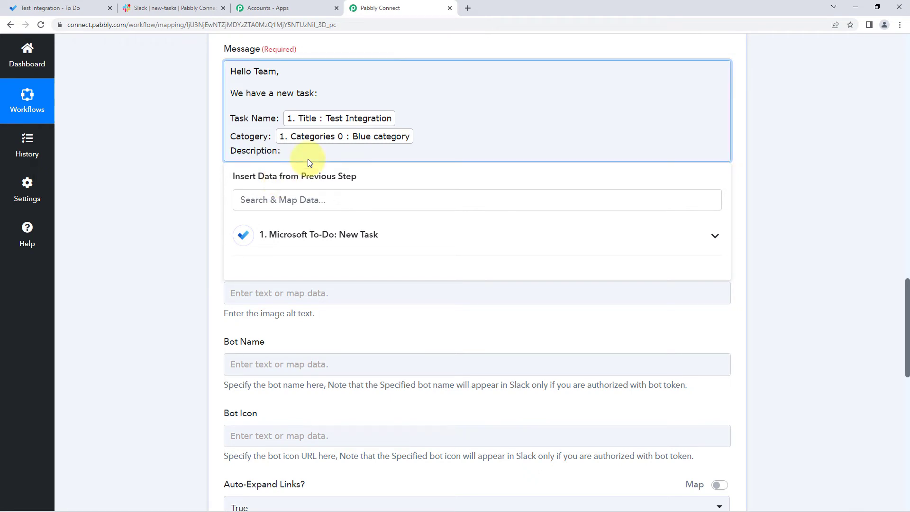
Step: Map the Body Content value from the Microsoft To-Do trigger after "Description:" in the message
{"action": "left_click", "coordinate": [325, 234]}
{"action": "scroll", "coordinate": [379, 285], "scroll_direction": "down", "scroll_amount": 4}
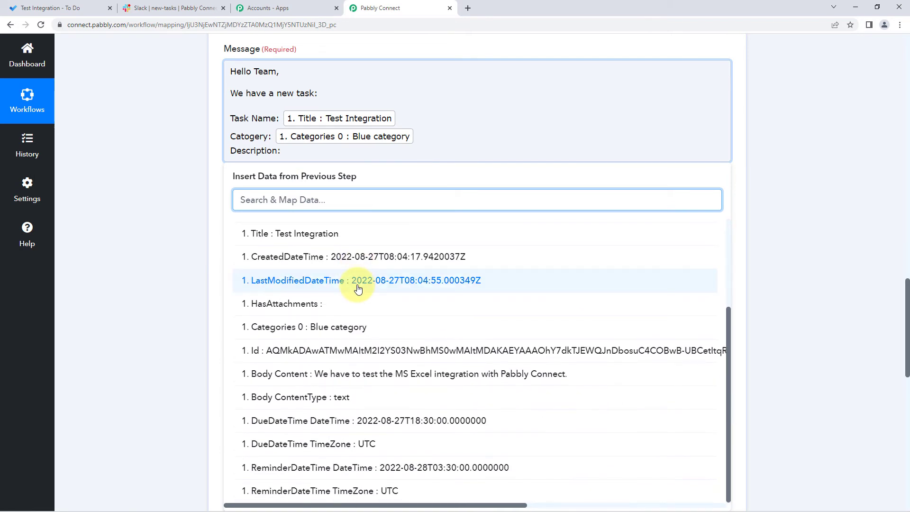
{"action": "left_click", "coordinate": [334, 379]}
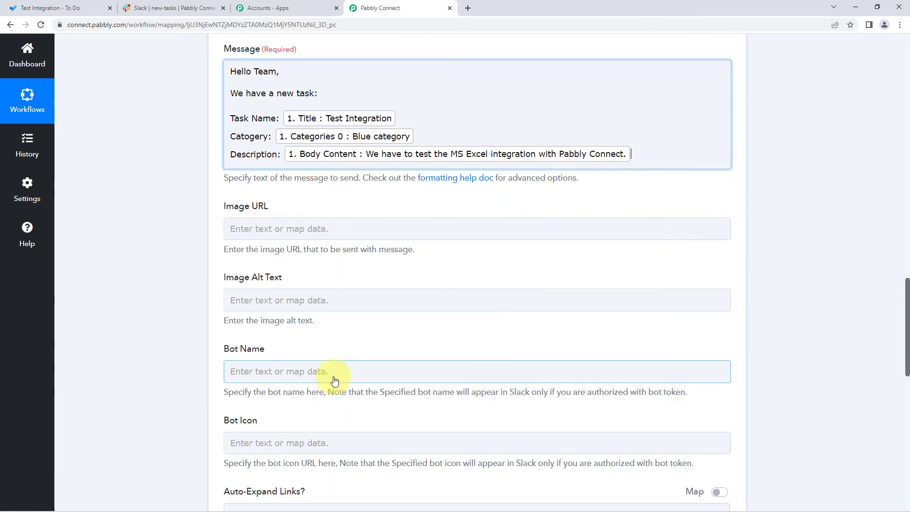
{"action": "left_click", "coordinate": [165, 246]}
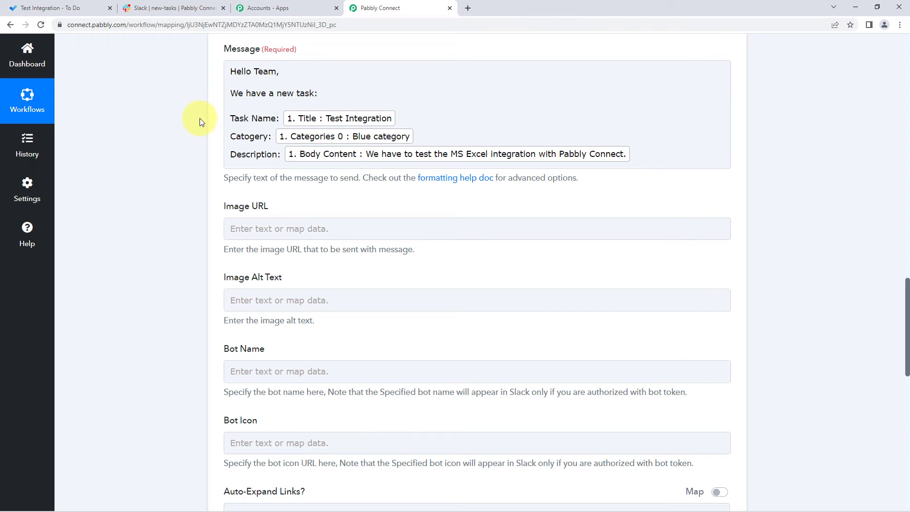
Step: Set the Slack action's bot name to "MS To-Do", leaving the image fields empty, and review the remaining optional settings
{"action": "scroll", "coordinate": [200, 121], "scroll_direction": "down", "scroll_amount": 2}
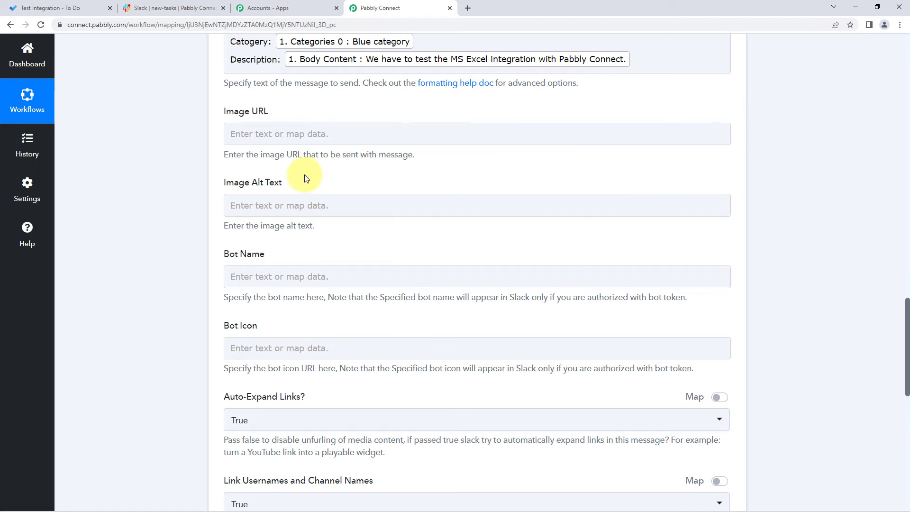
{"action": "scroll", "coordinate": [303, 180], "scroll_direction": "down", "scroll_amount": 2}
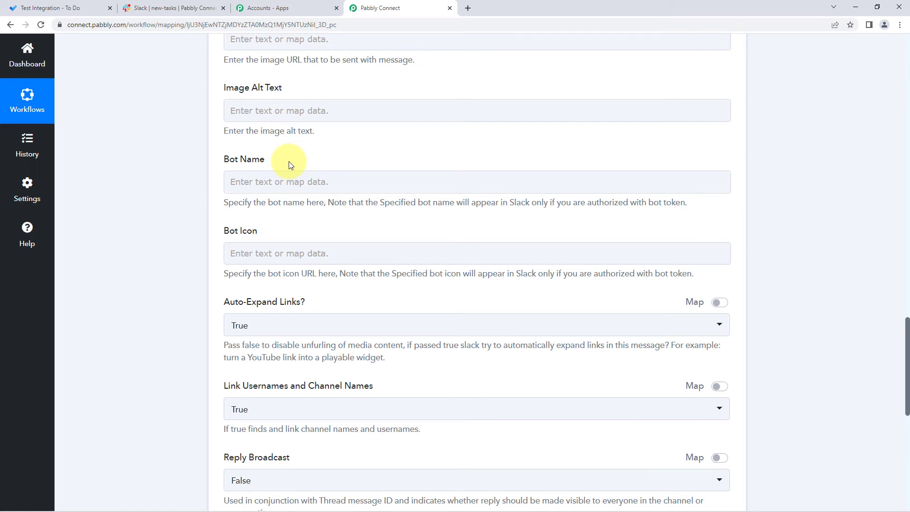
{"action": "left_click", "coordinate": [268, 183]}
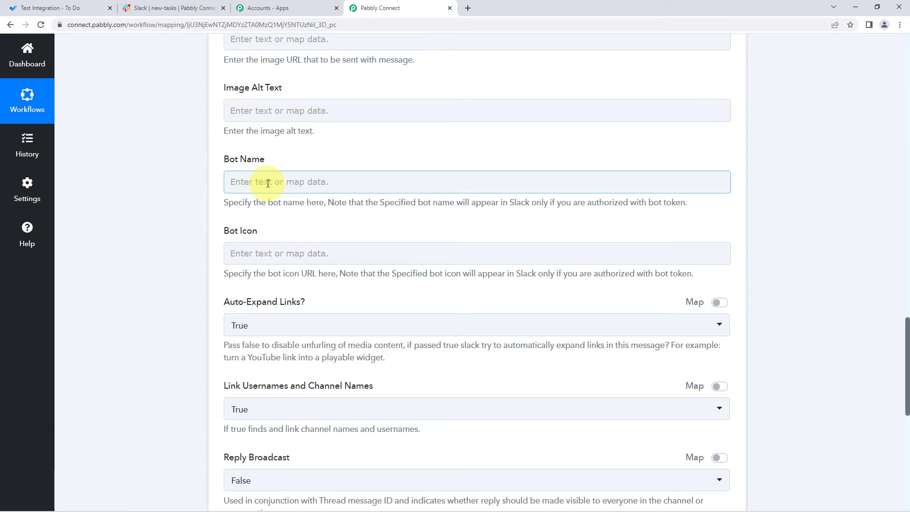
{"action": "left_click", "coordinate": [268, 184]}
{"action": "type", "text": "M"}
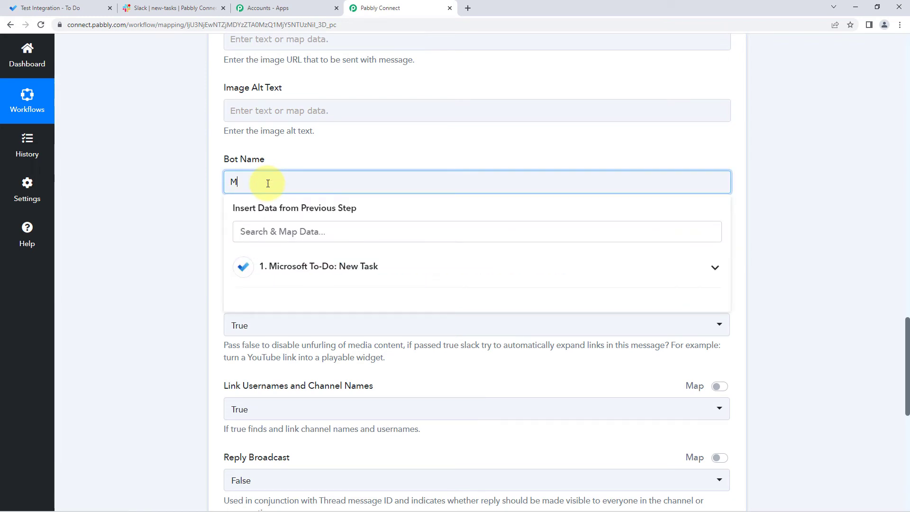
{"action": "type", "text": "S T"}
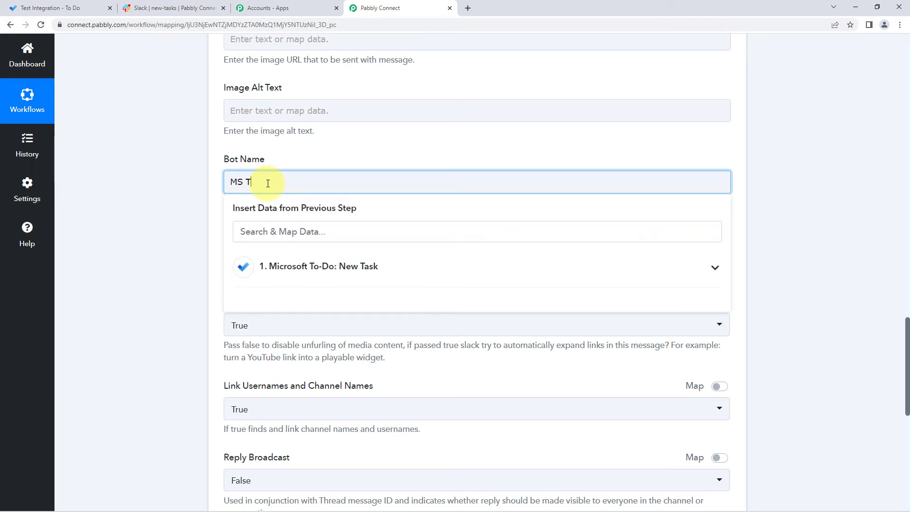
{"action": "type", "text": "o-Do"}
{"action": "left_click", "coordinate": [305, 158]}
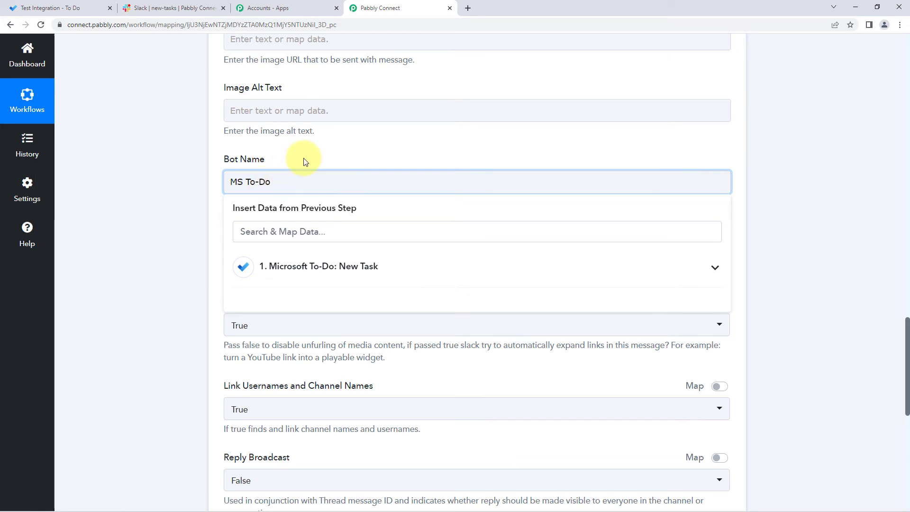
{"action": "scroll", "coordinate": [150, 191], "scroll_direction": "down", "scroll_amount": 2}
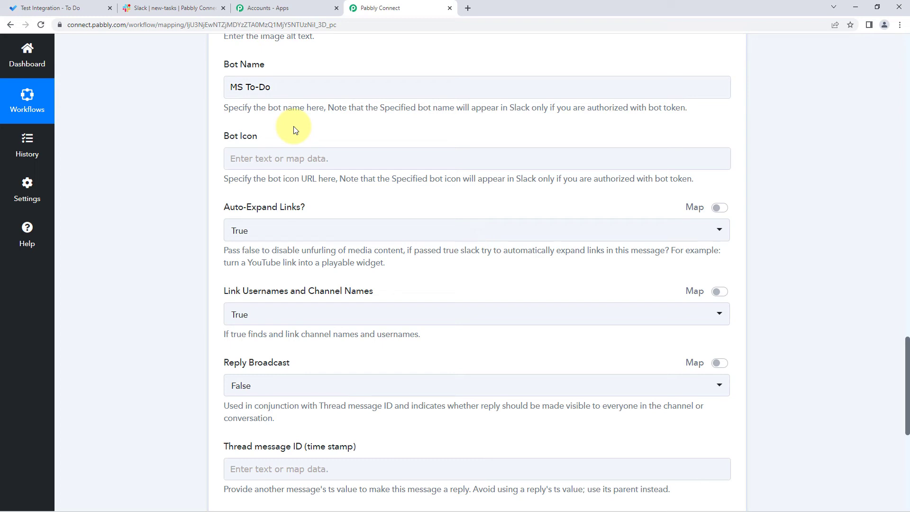
{"action": "scroll", "coordinate": [294, 128], "scroll_direction": "down", "scroll_amount": 1}
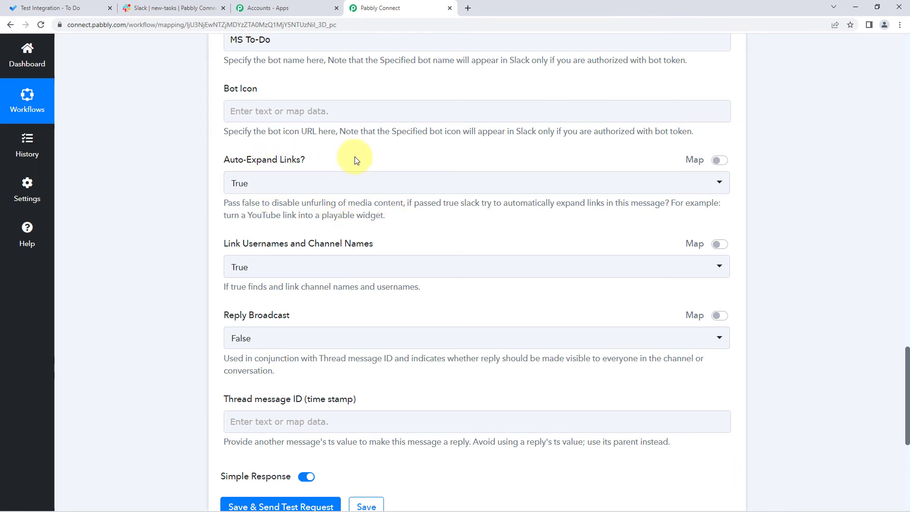
Step: Save the Slack action, send a test request to the new-tasks channel and review the response
{"action": "scroll", "coordinate": [354, 156], "scroll_direction": "down", "scroll_amount": 2}
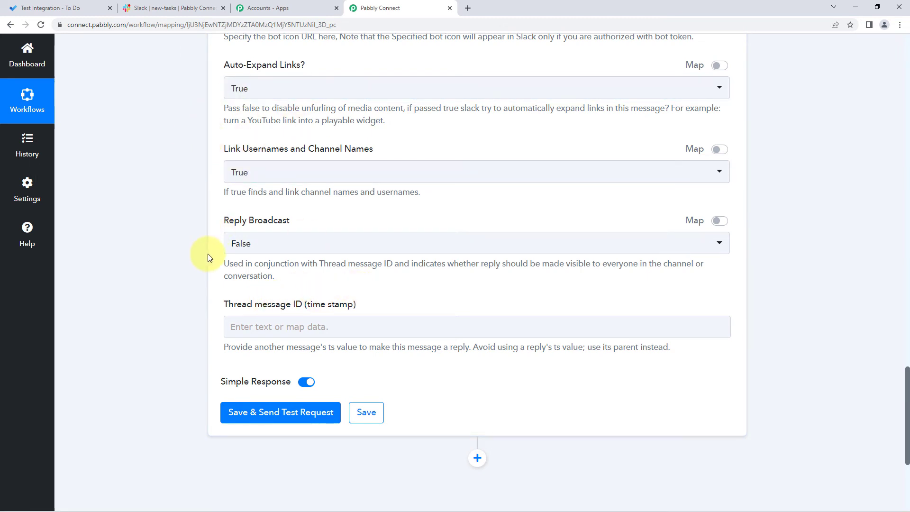
{"action": "scroll", "coordinate": [184, 216], "scroll_direction": "down", "scroll_amount": 4}
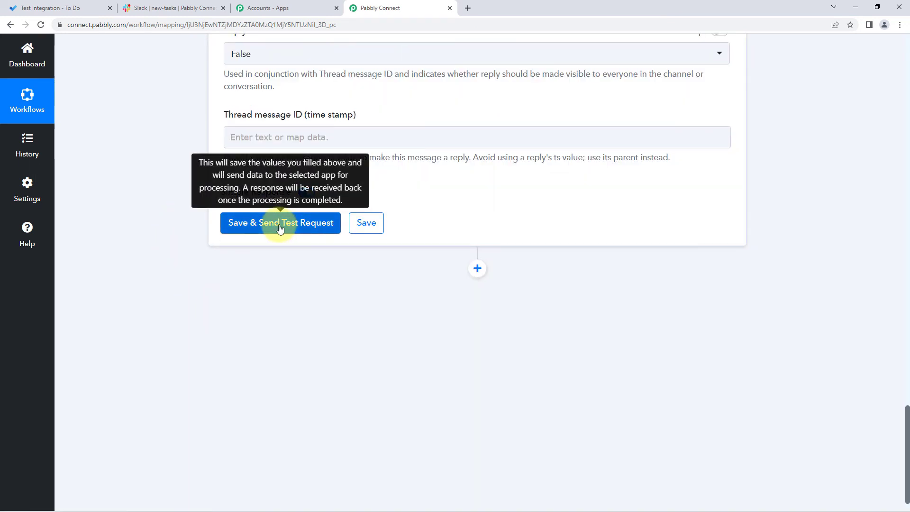
{"action": "left_click", "coordinate": [280, 229]}
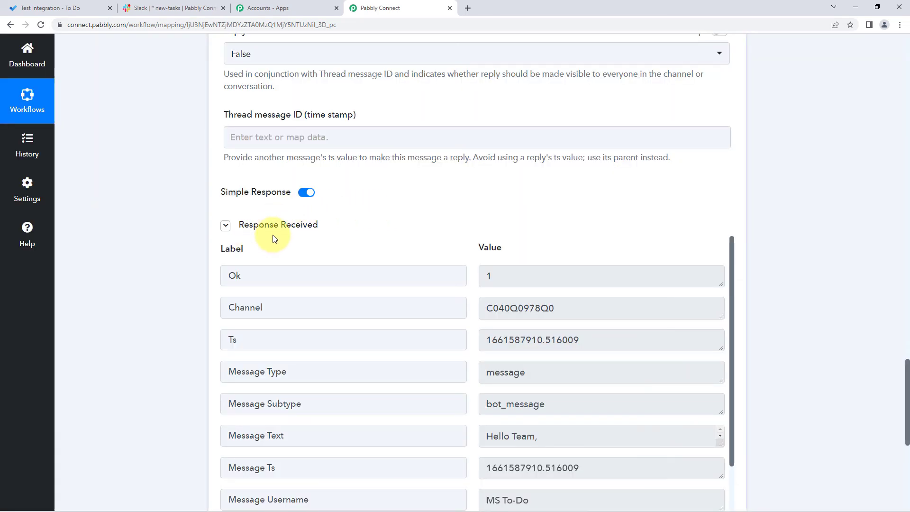
{"action": "scroll", "coordinate": [433, 213], "scroll_direction": "down", "scroll_amount": 1}
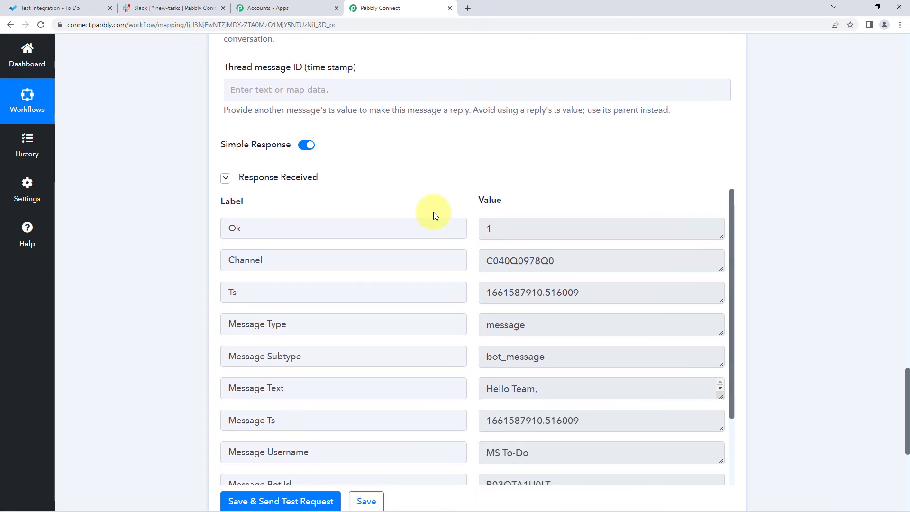
Step: Compare the mapped message and the Test Integration task in Microsoft To Do with the message posted in Slack's new-tasks channel
{"action": "scroll", "coordinate": [433, 212], "scroll_direction": "up", "scroll_amount": 10}
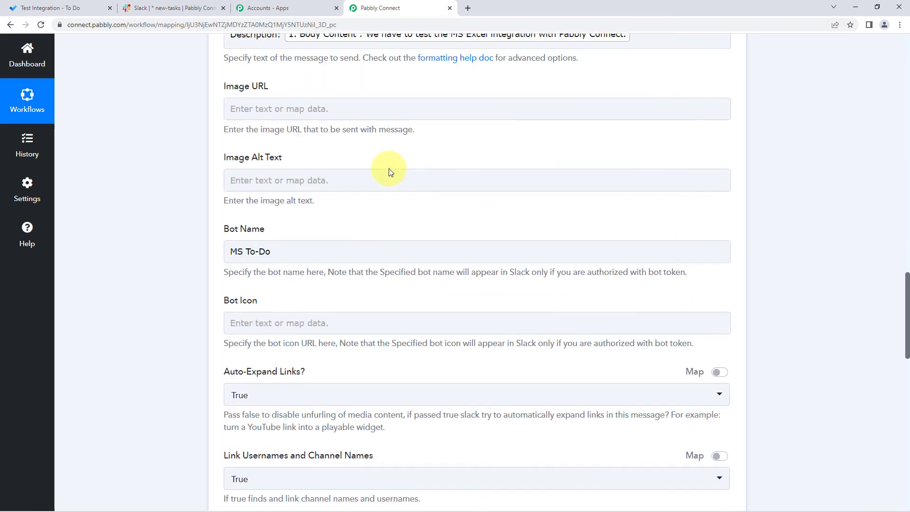
{"action": "scroll", "coordinate": [389, 169], "scroll_direction": "up", "scroll_amount": 3}
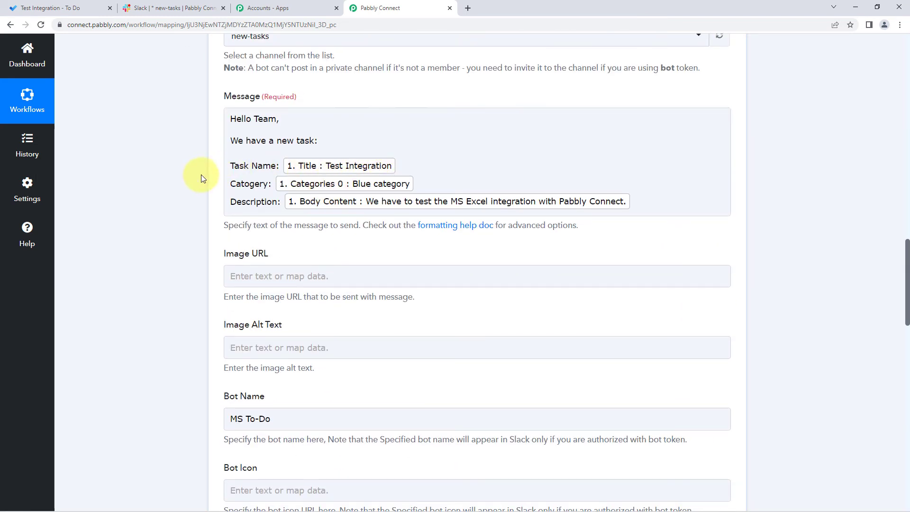
{"action": "left_click", "coordinate": [81, 6]}
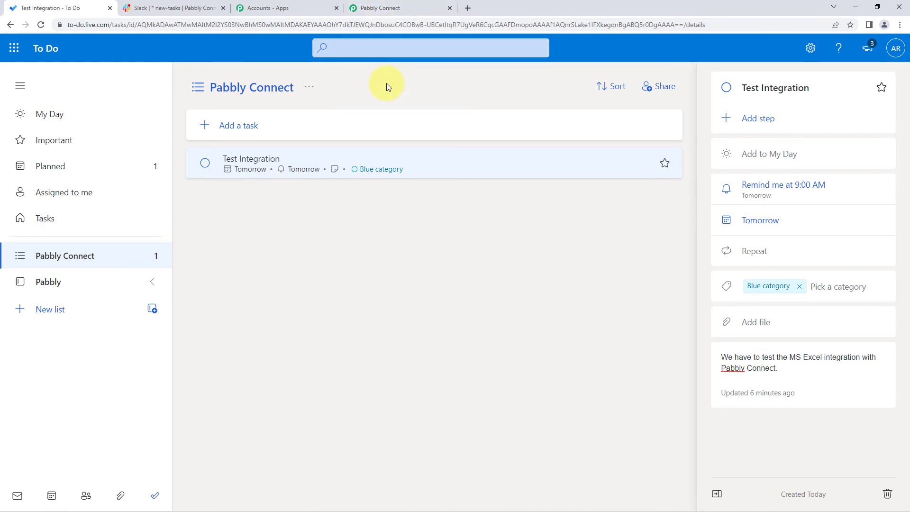
{"action": "left_click", "coordinate": [174, 8]}
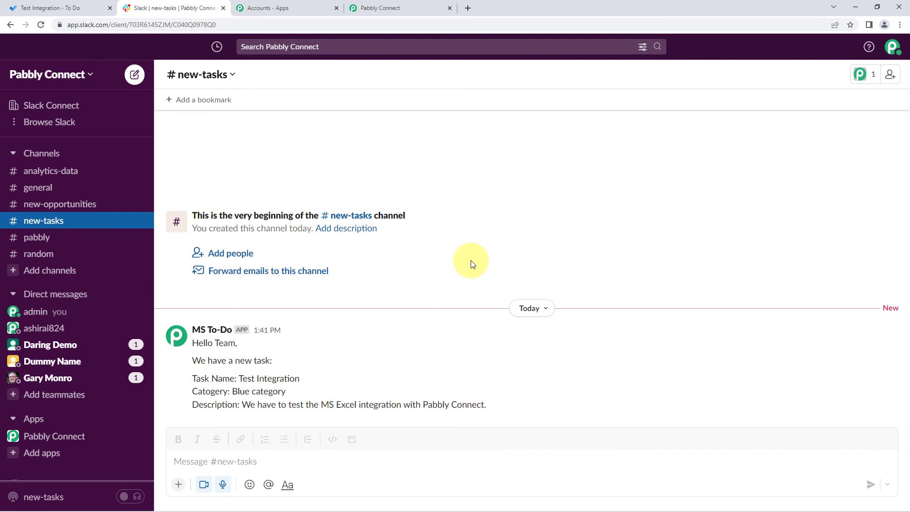
{"action": "left_click", "coordinate": [71, 8]}
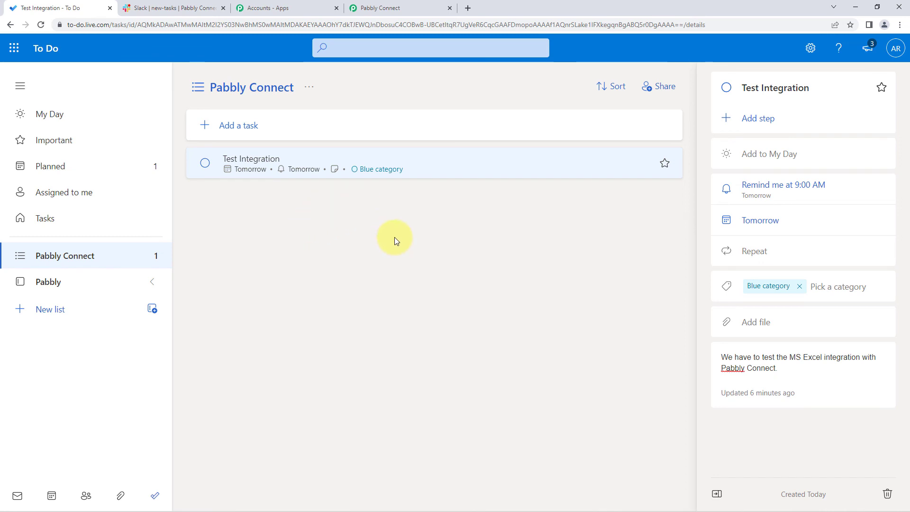
{"action": "left_click", "coordinate": [181, 7]}
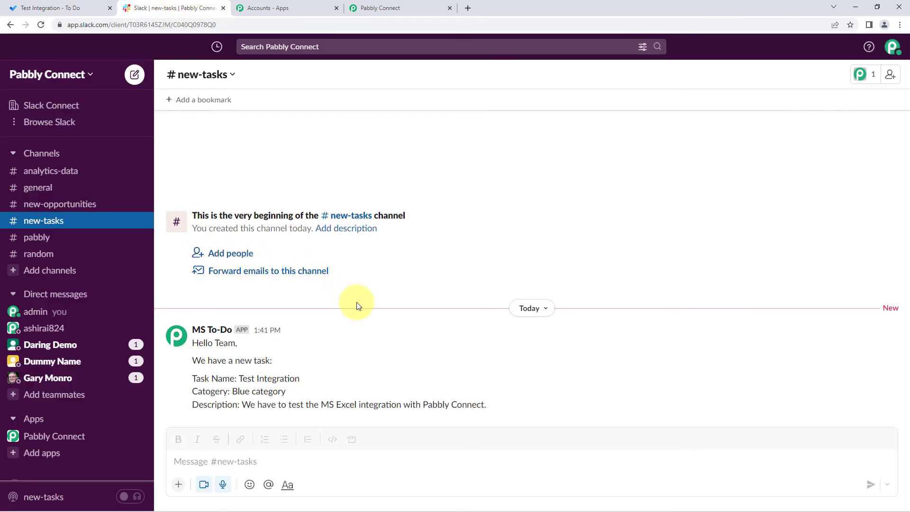
{"action": "left_click", "coordinate": [213, 333]}
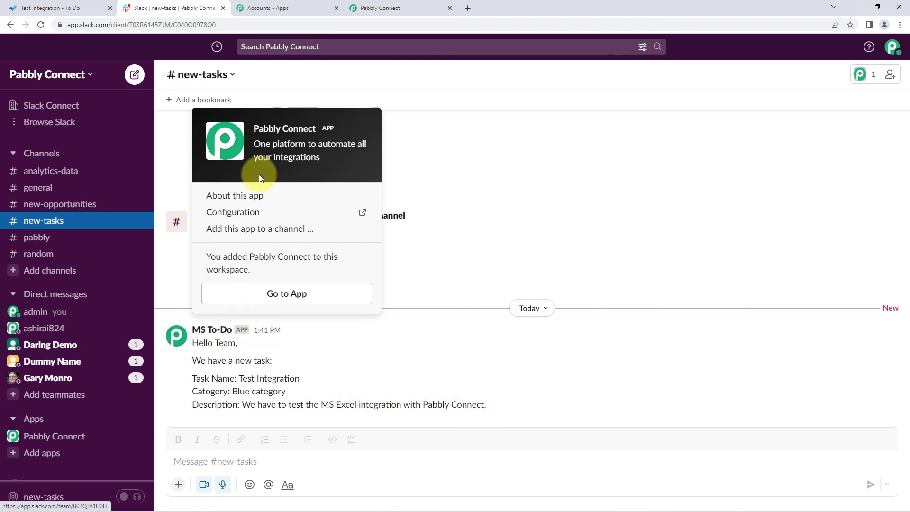
Step: Return to the Pabbly Connect workflow, collapse the Slack action and Microsoft To-Do trigger, and check how often the trigger polls for new data
{"action": "left_click", "coordinate": [379, 8]}
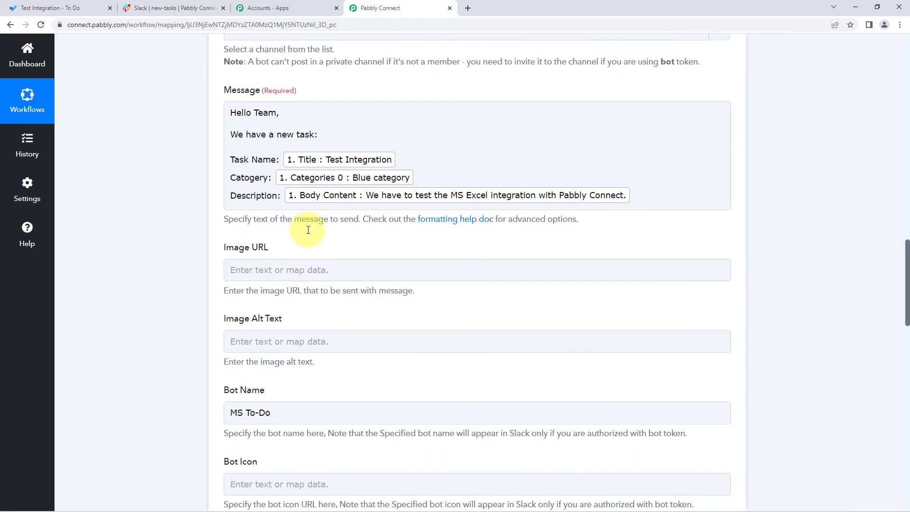
{"action": "scroll", "coordinate": [305, 230], "scroll_direction": "up", "scroll_amount": 2}
{"action": "scroll", "coordinate": [306, 231], "scroll_direction": "down", "scroll_amount": 4}
{"action": "scroll", "coordinate": [308, 233], "scroll_direction": "down", "scroll_amount": 2}
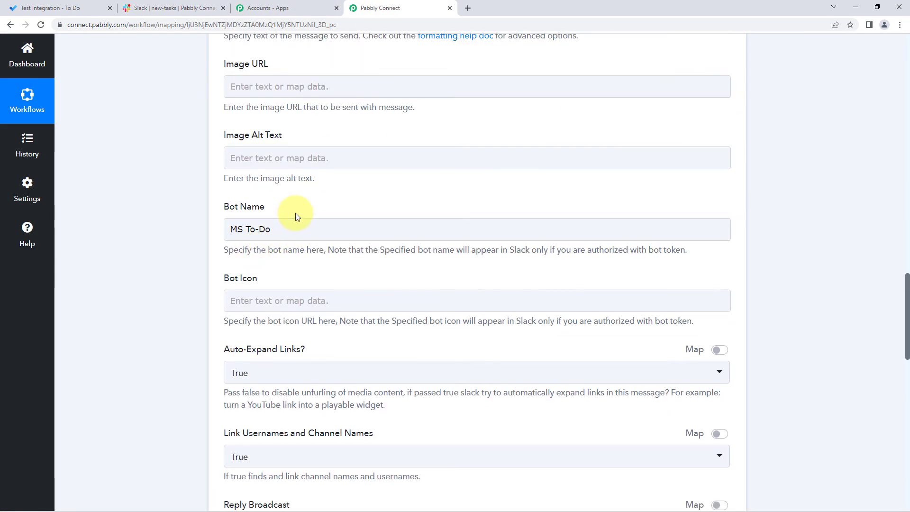
{"action": "scroll", "coordinate": [295, 216], "scroll_direction": "up", "scroll_amount": 3}
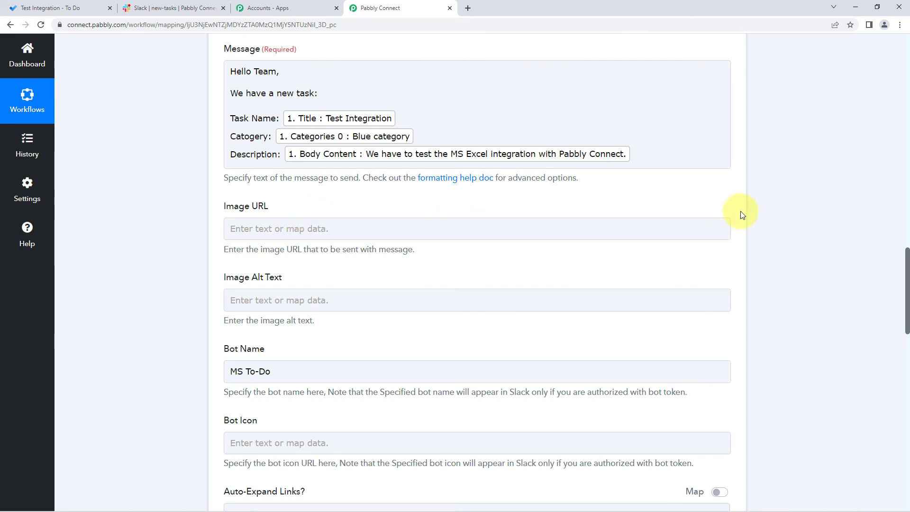
{"action": "scroll", "coordinate": [739, 213], "scroll_direction": "up", "scroll_amount": 8}
{"action": "left_click", "coordinate": [730, 141]}
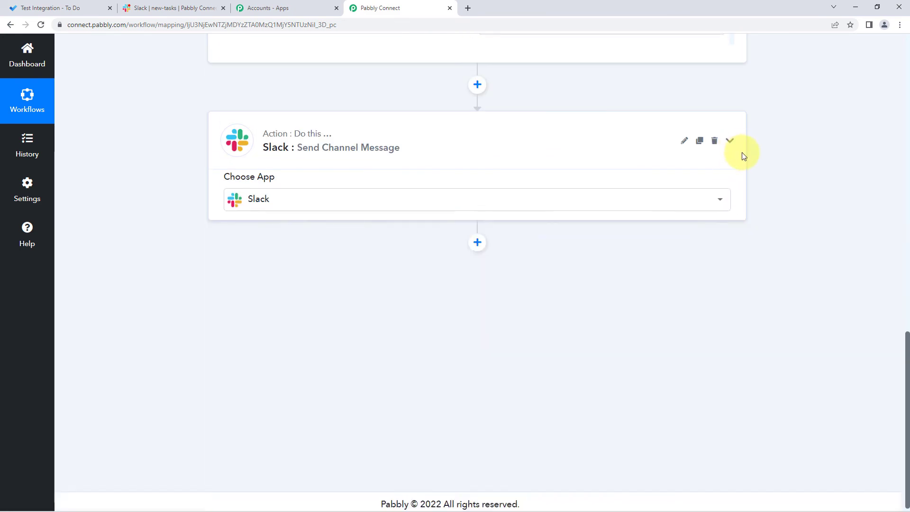
{"action": "scroll", "coordinate": [744, 156], "scroll_direction": "up", "scroll_amount": 12}
{"action": "left_click", "coordinate": [730, 63]}
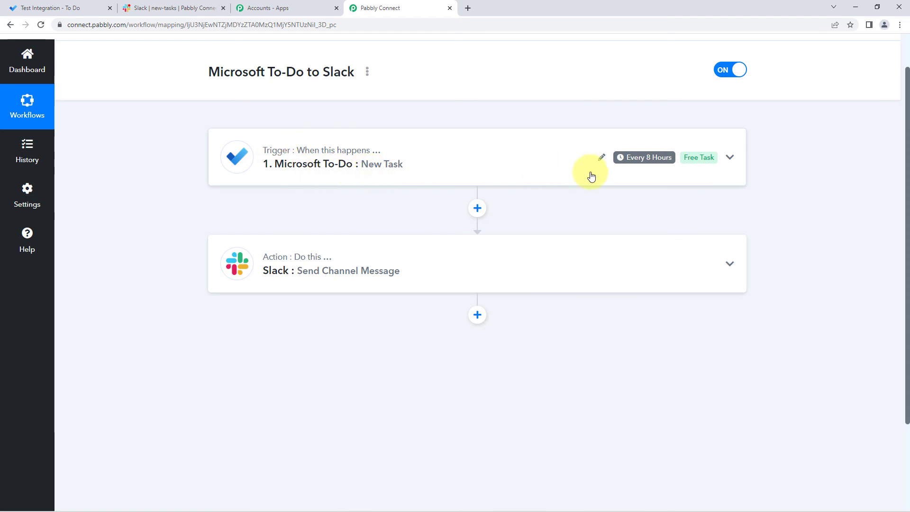
{"action": "mouse_move", "coordinate": [638, 163]}
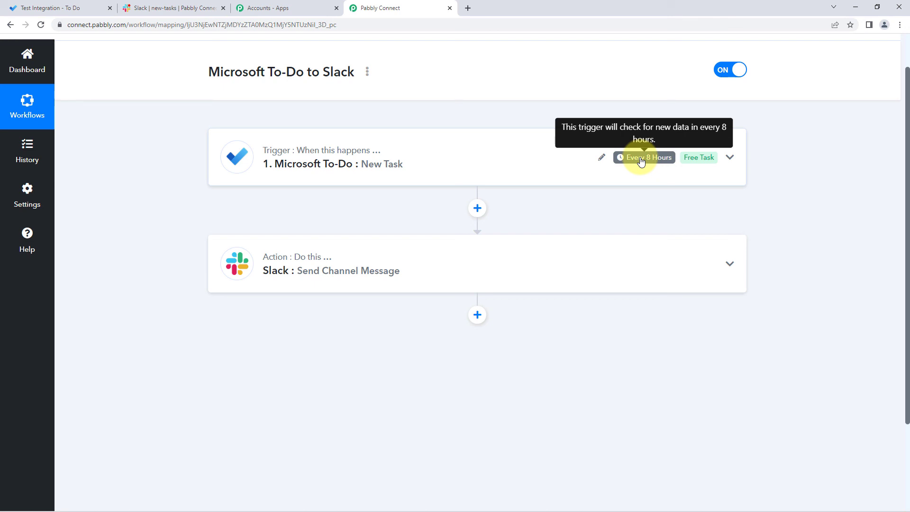
{"action": "scroll", "coordinate": [493, 139], "scroll_direction": "up", "scroll_amount": 1}
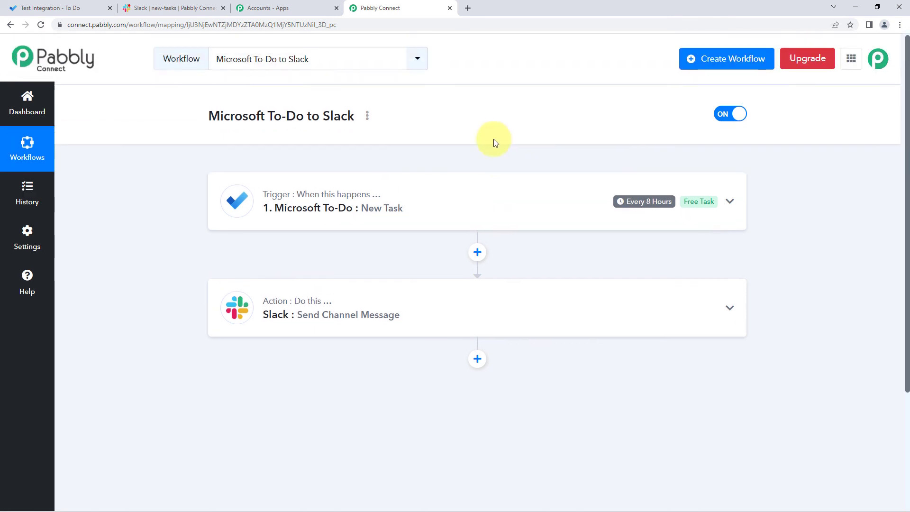